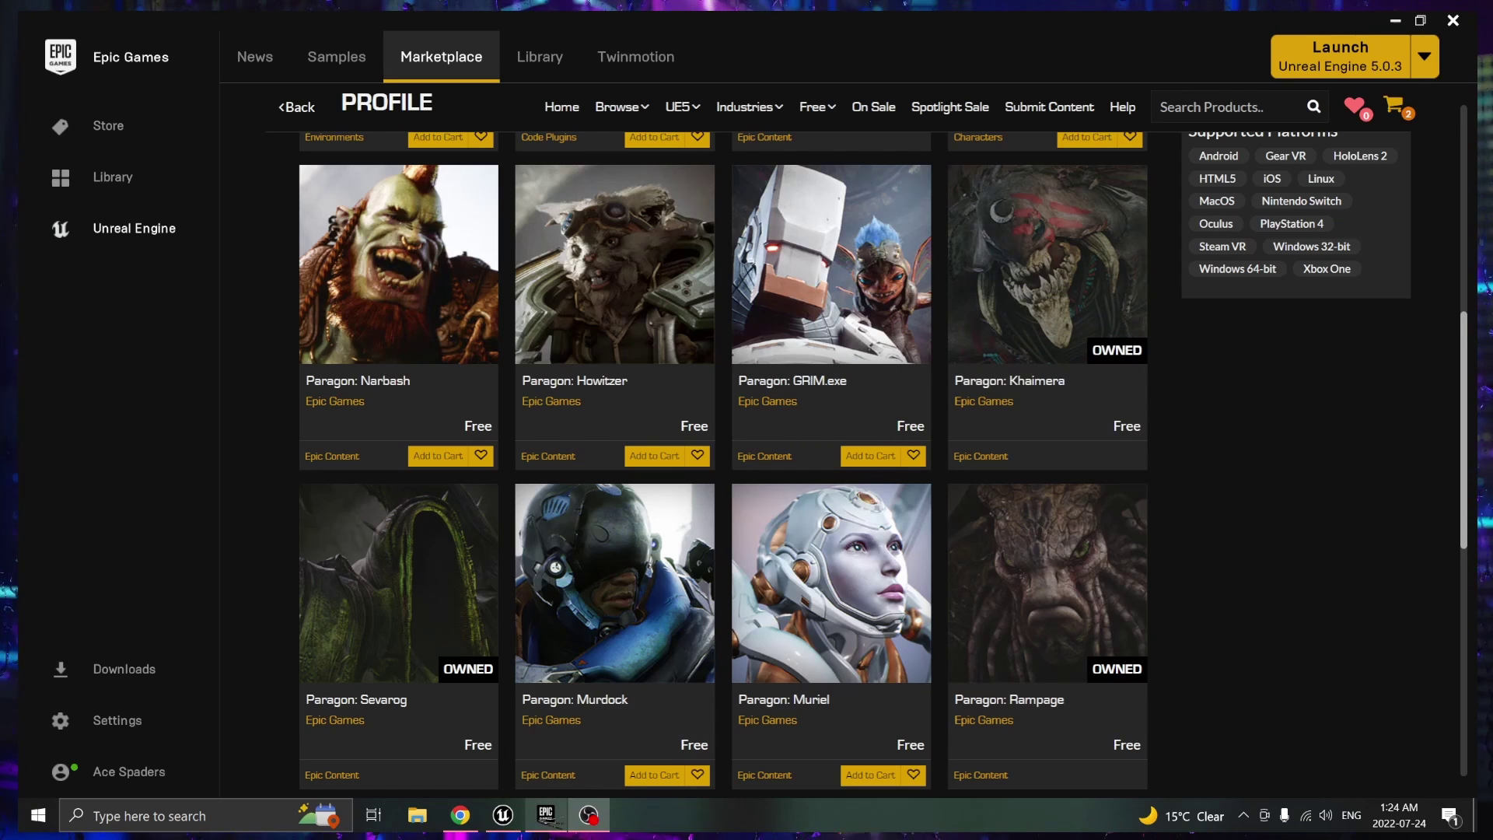
Switch to the Unreal Editor, run ThirdPersonMap in the level viewport and end the play session.
mouse_move(566, 823)
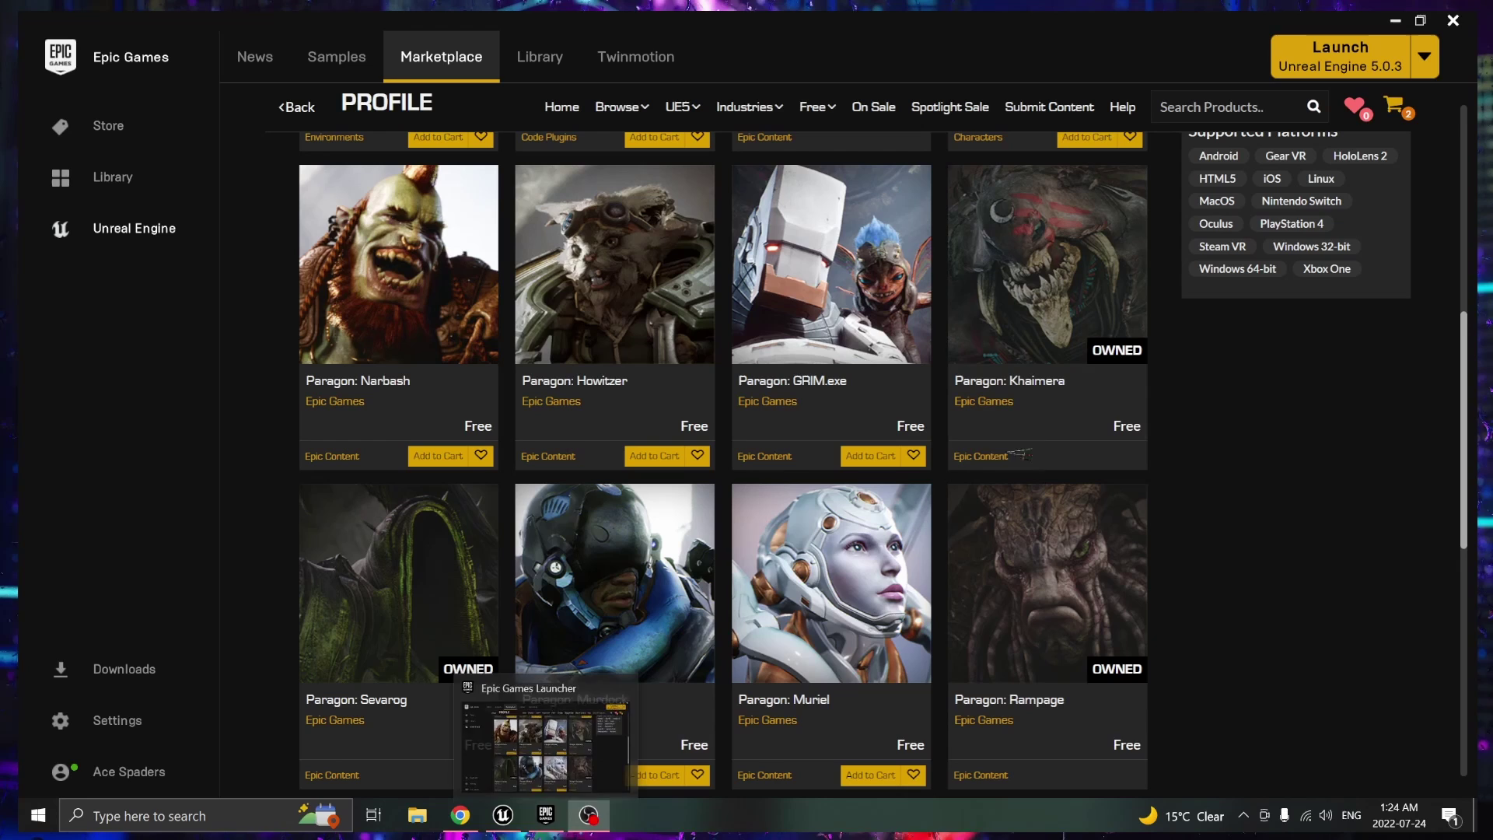
left_click(523, 822)
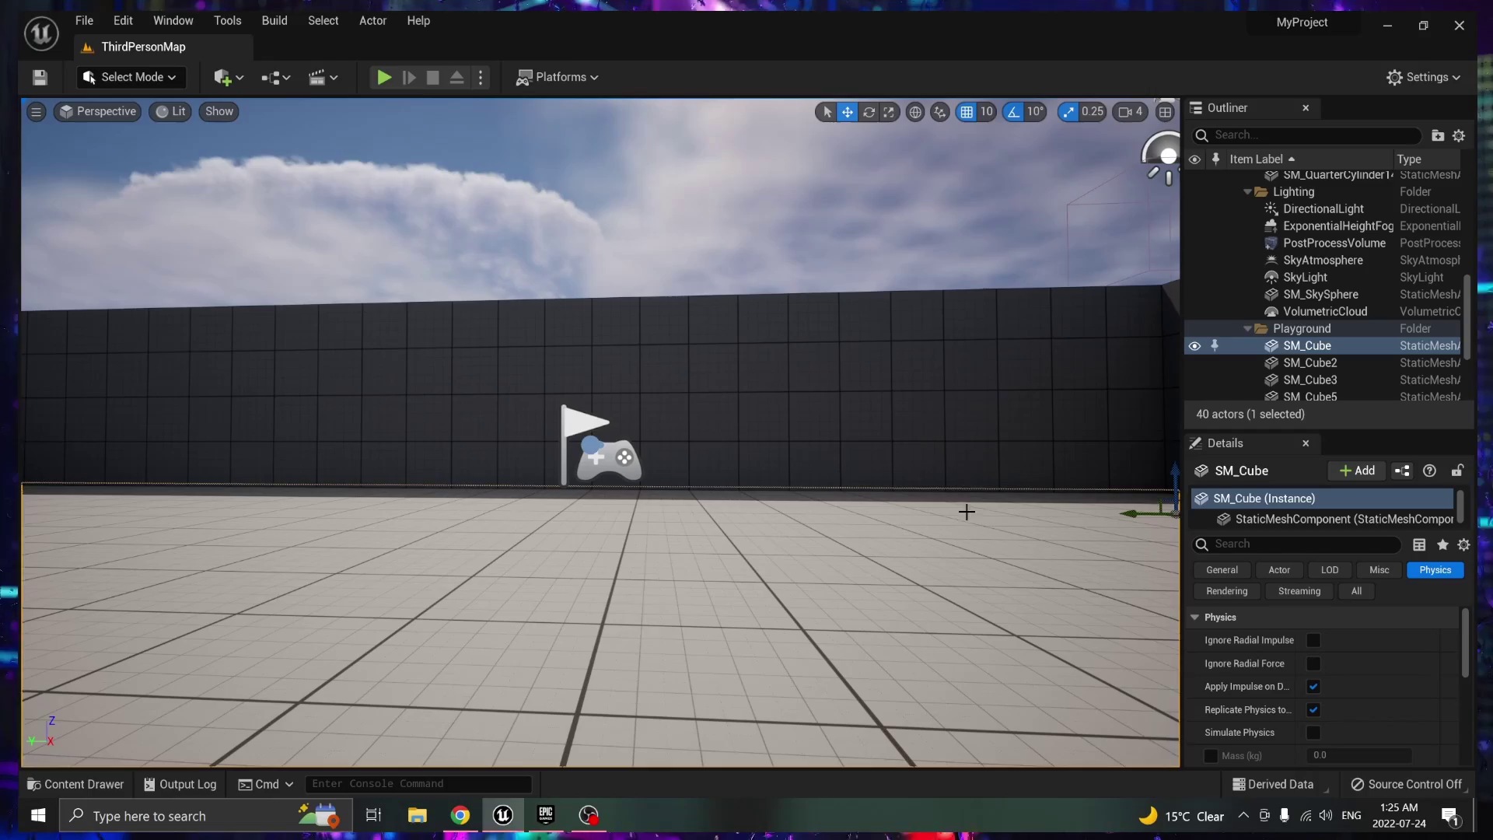
left_click(385, 77)
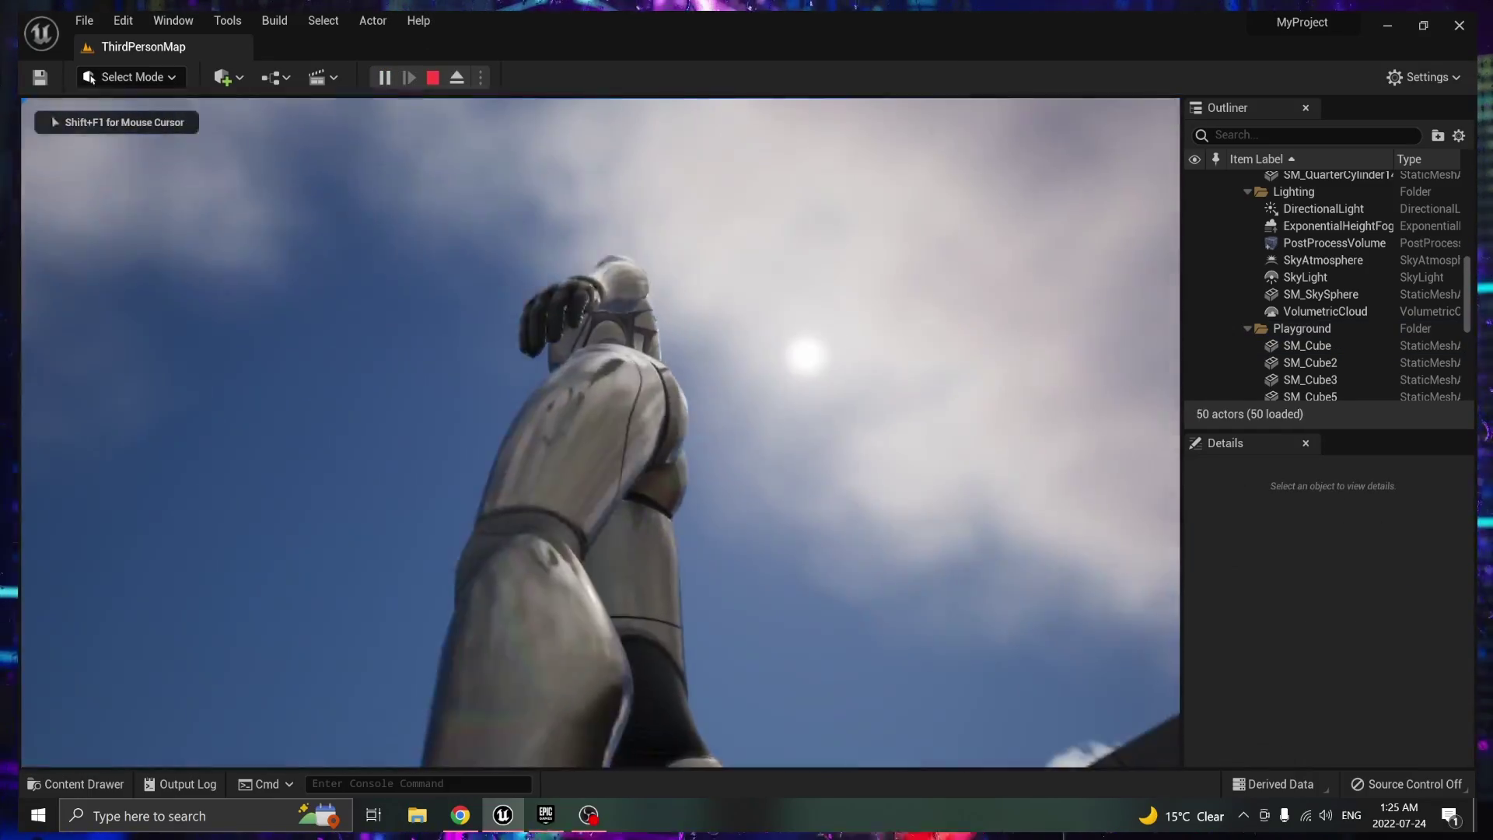
key("Escape")
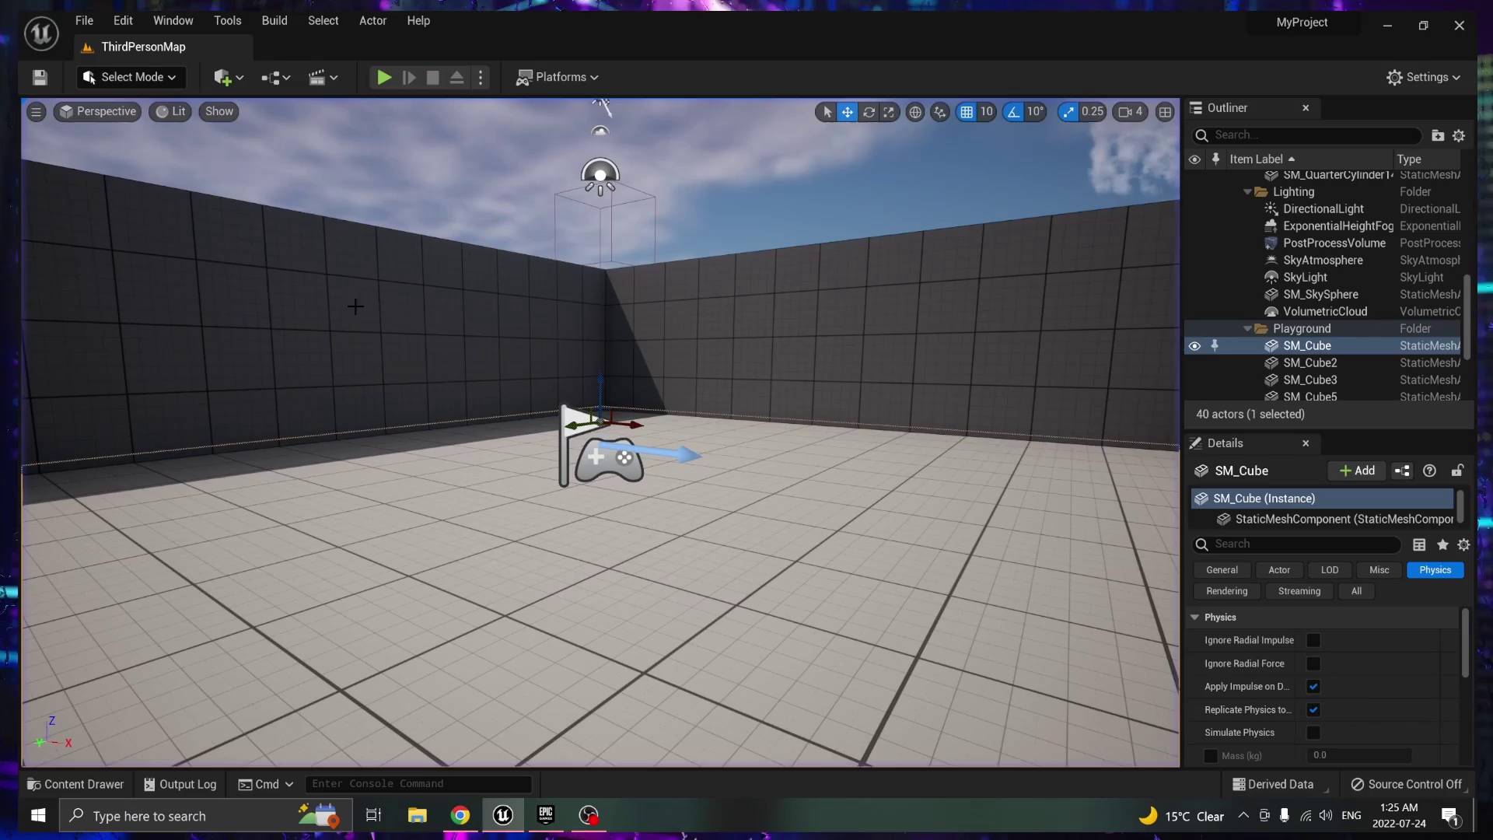
Play-test the level again, take control of the character to move it around, and stop the session.
key("alt+p")
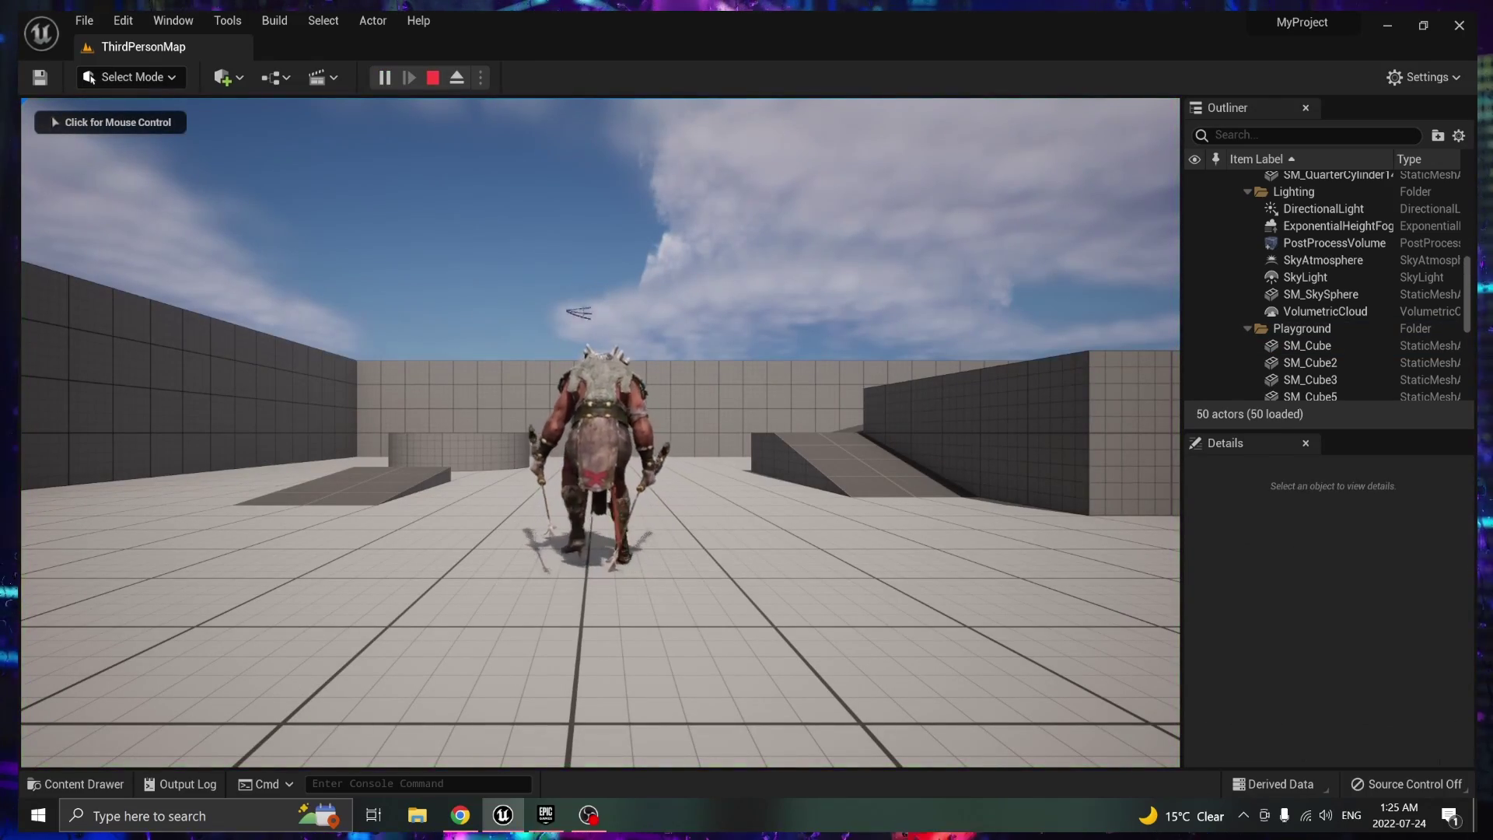
left_click(1000, 398)
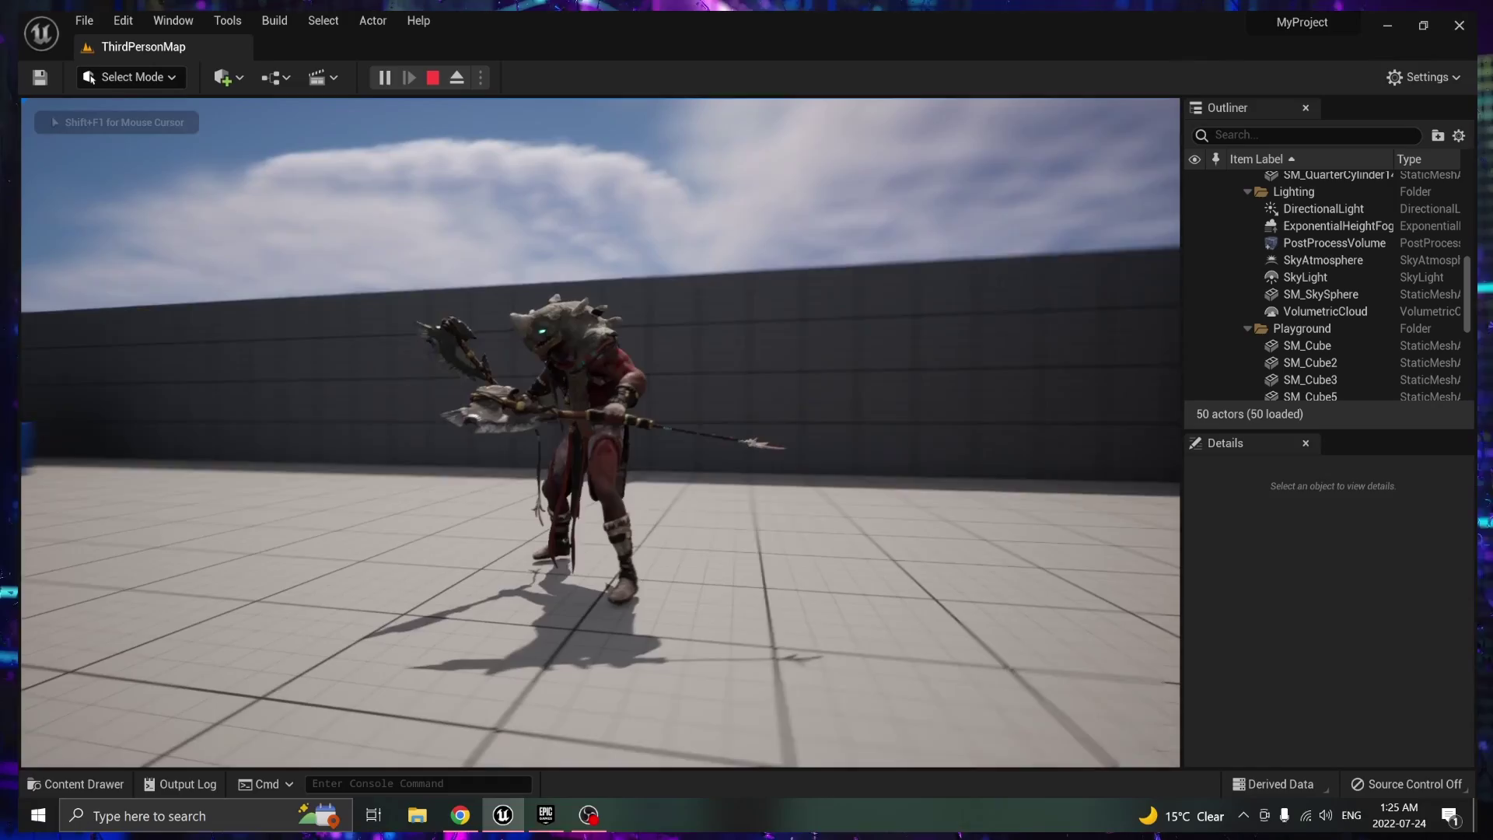
key("w")
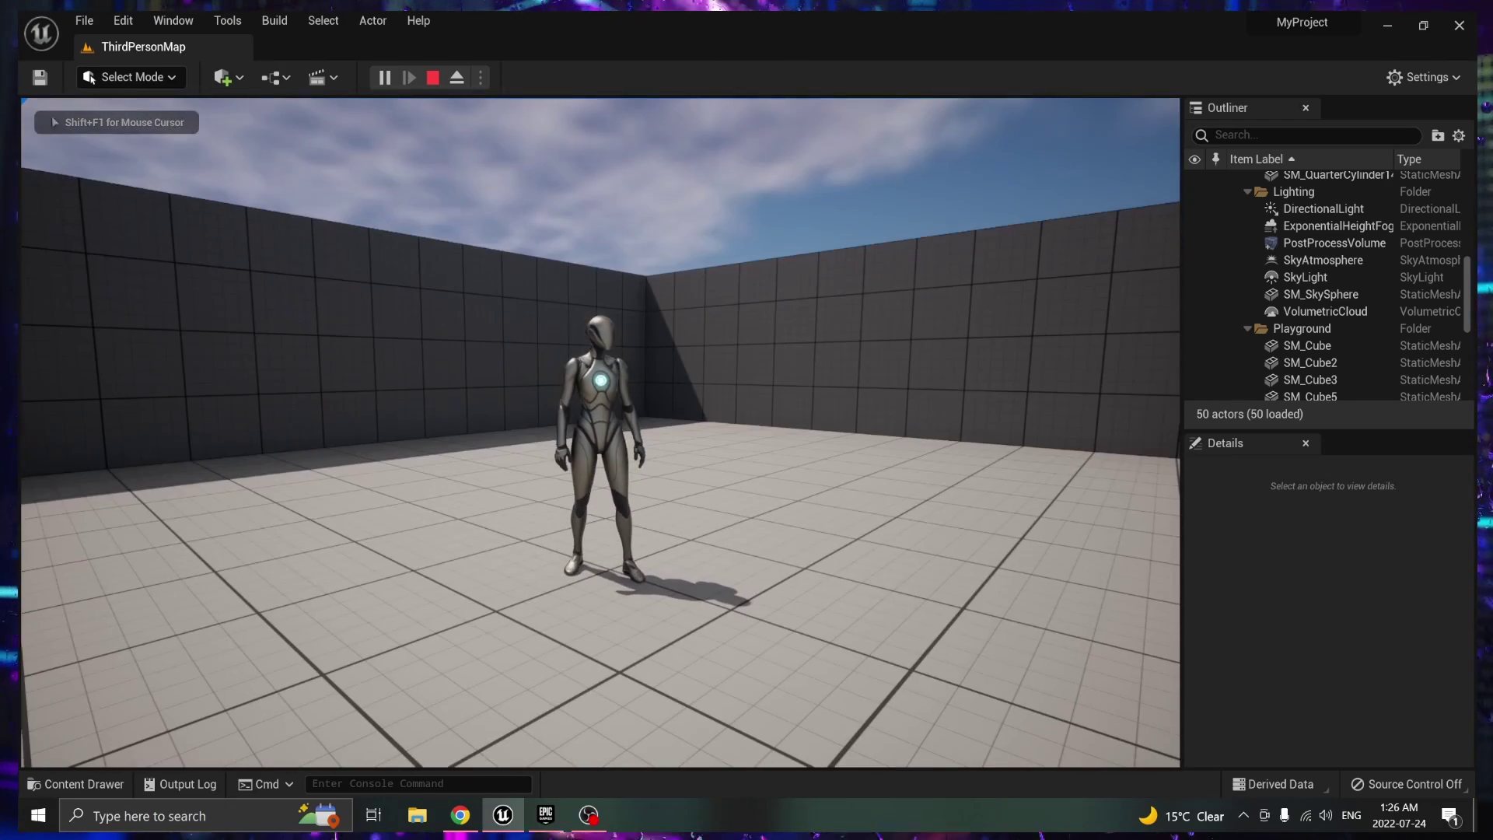
key("Escape")
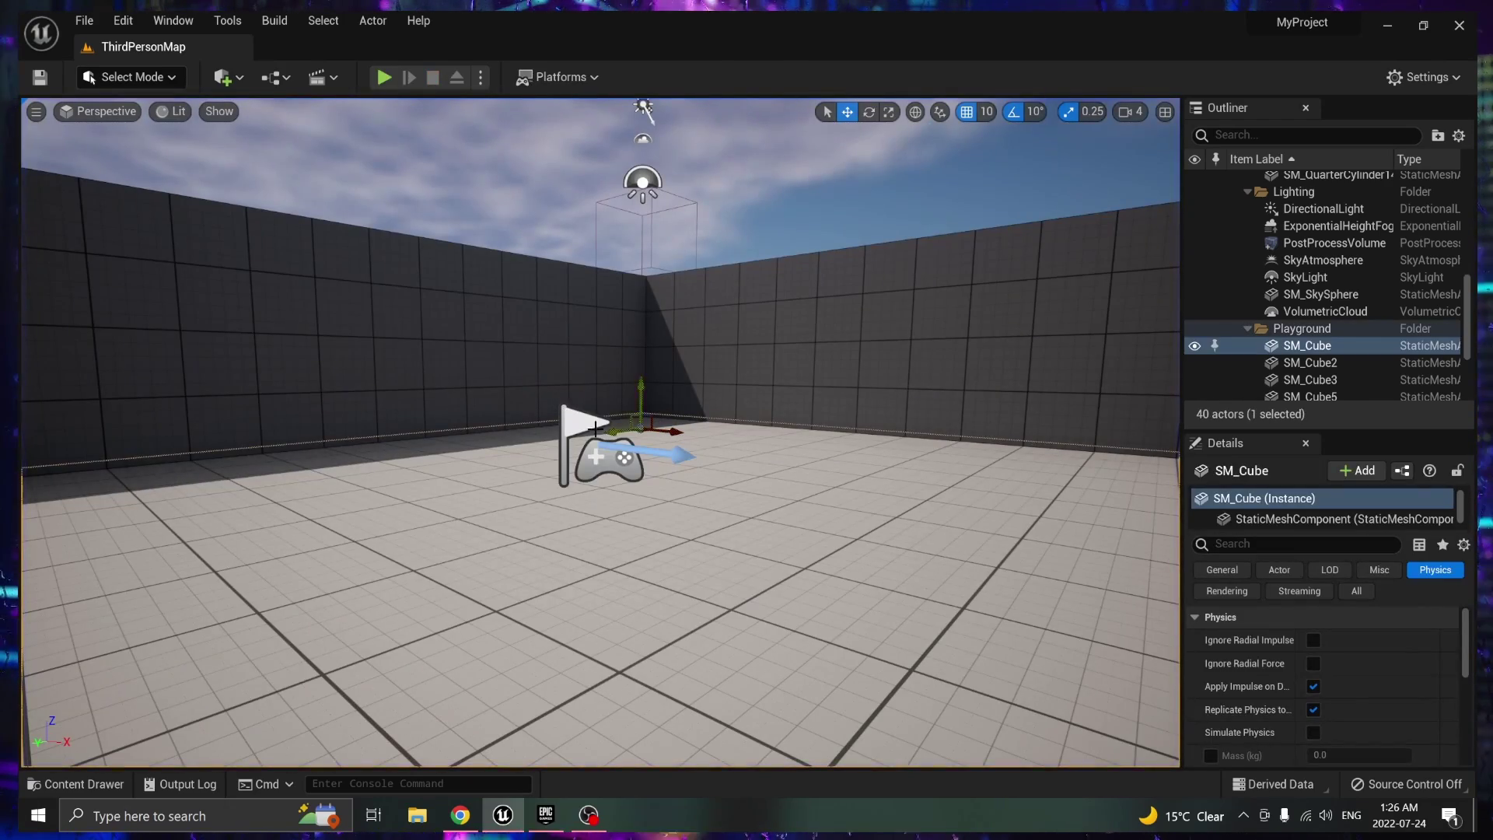
Open the BP_ThirdPersonCharacter blueprint from the project's Content/ThirdPerson/Blueprints folder.
left_click(84, 784)
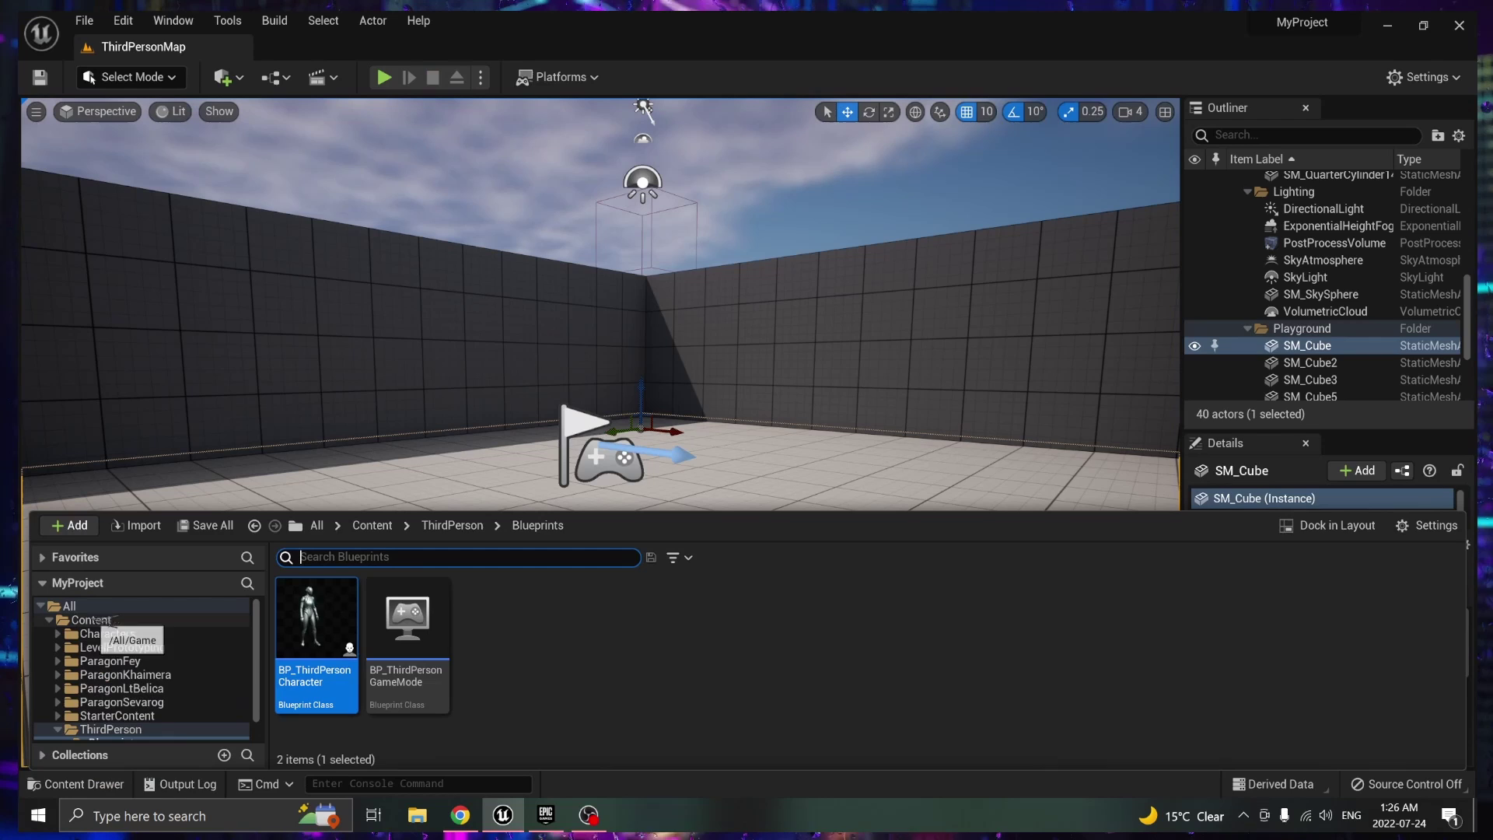
left_click(89, 621)
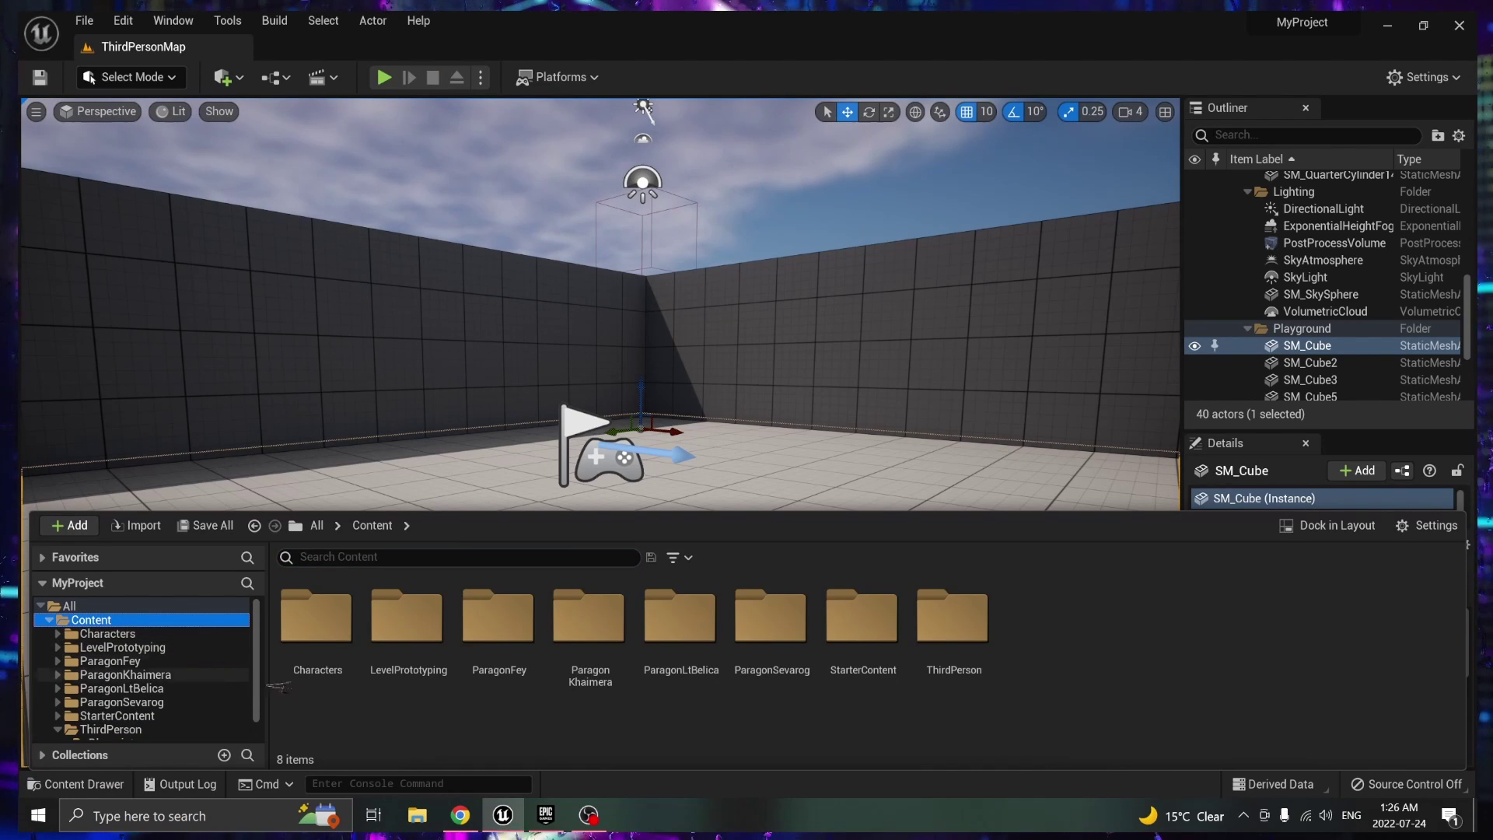
double_click(973, 620)
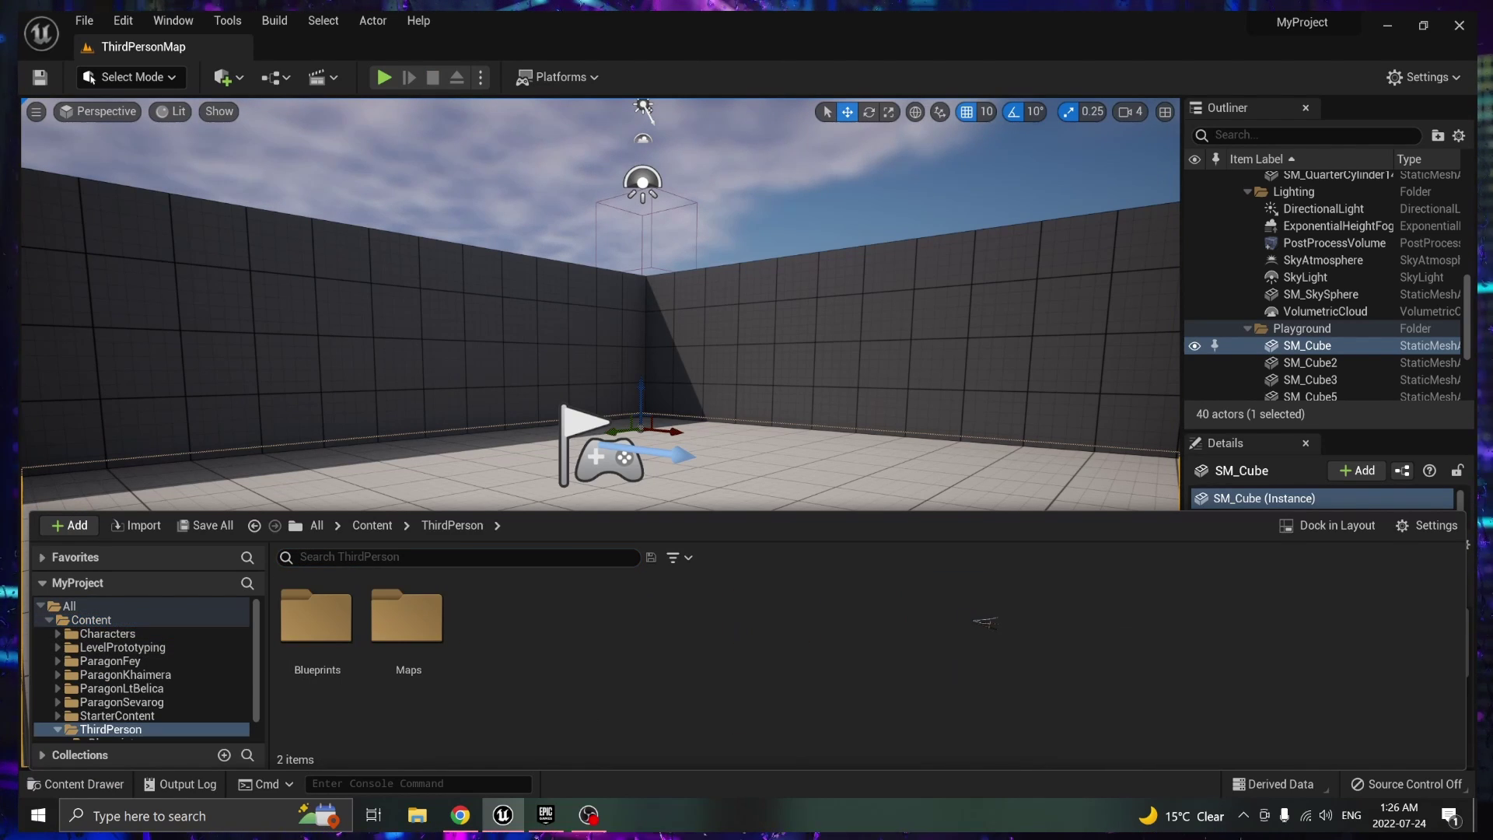
left_click(320, 622)
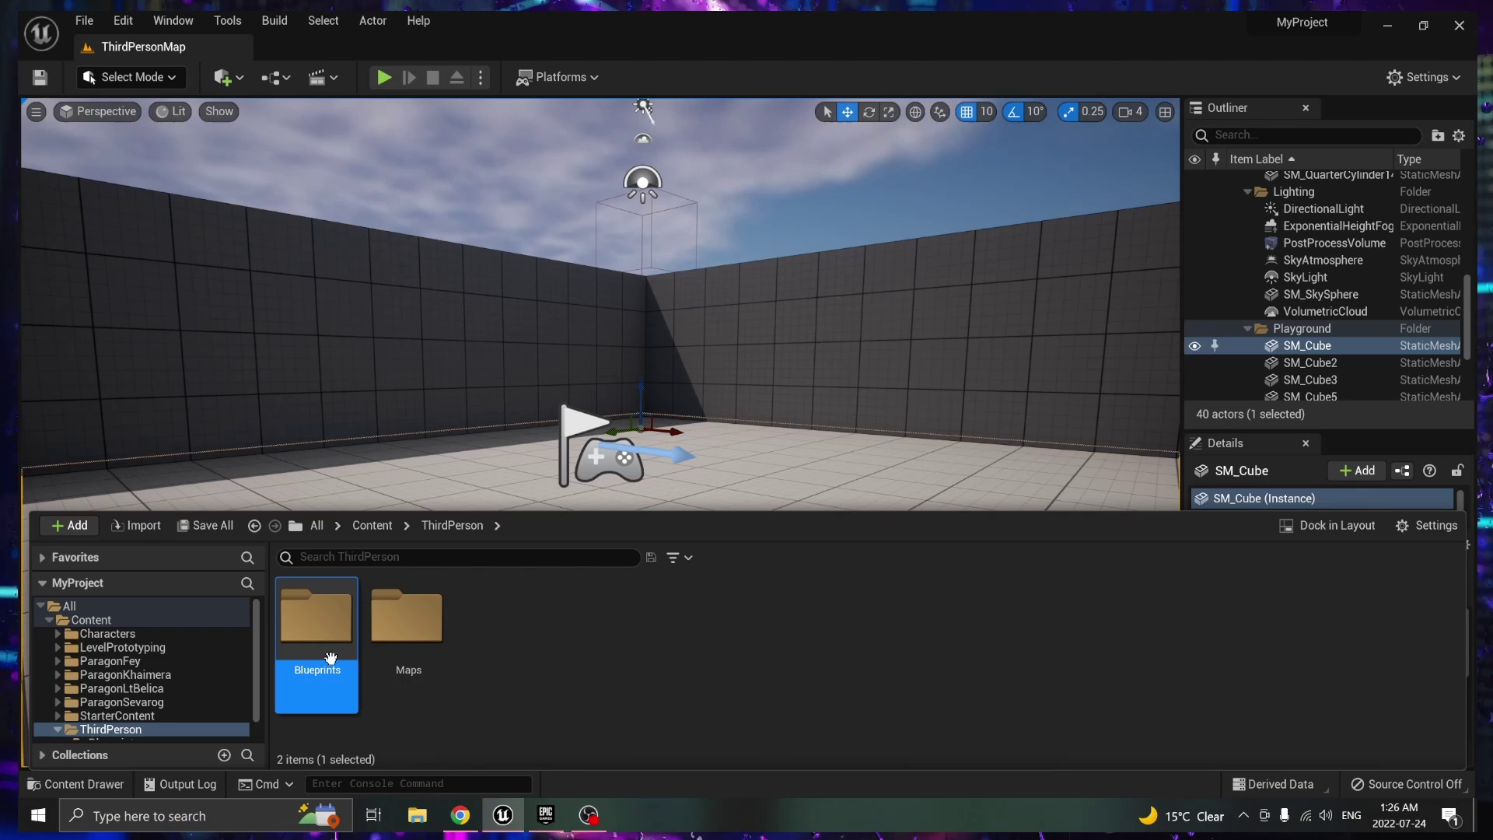
double_click(319, 626)
left_click(312, 688)
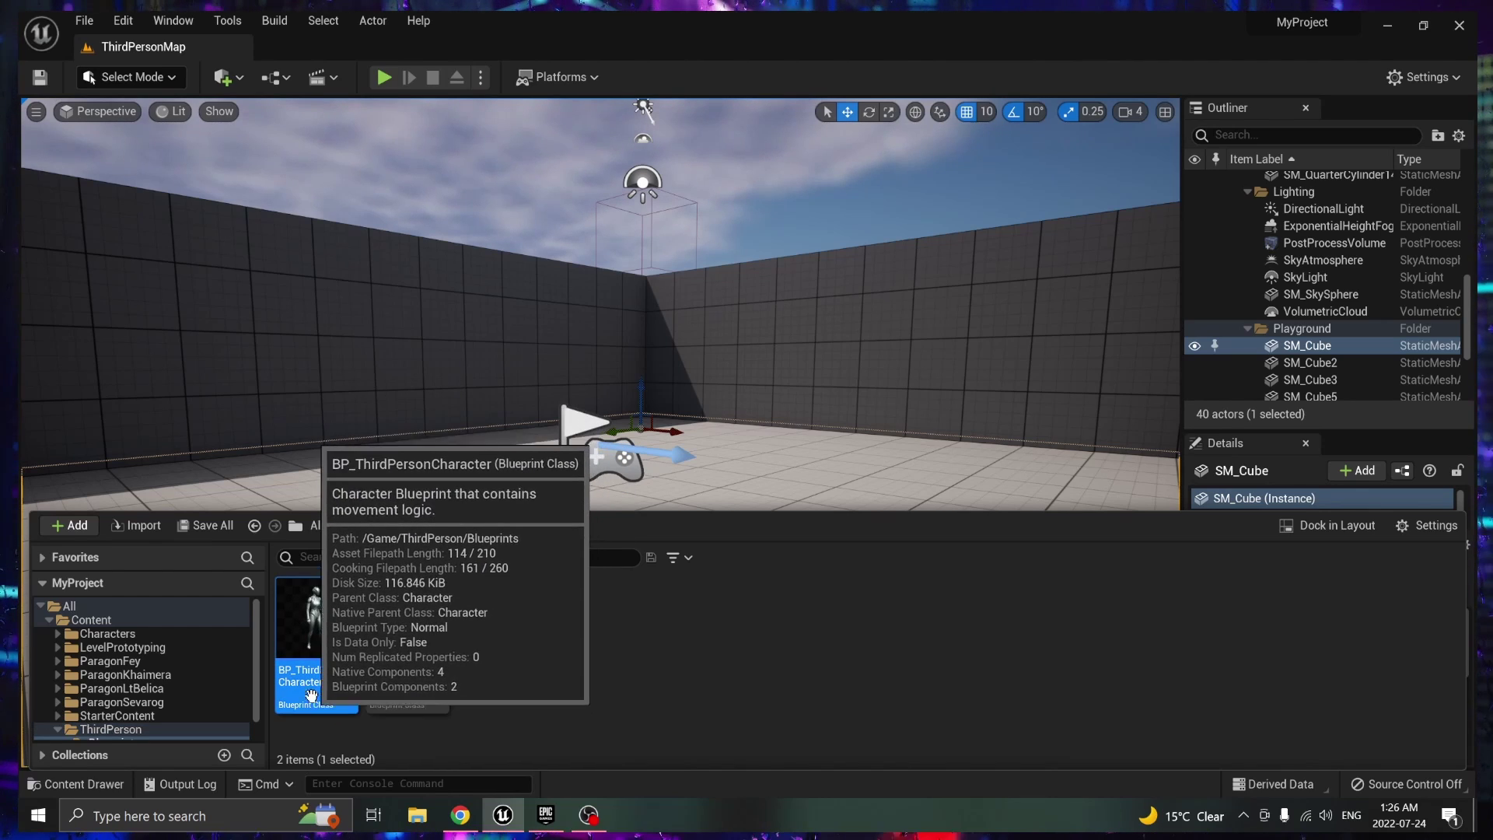
double_click(313, 633)
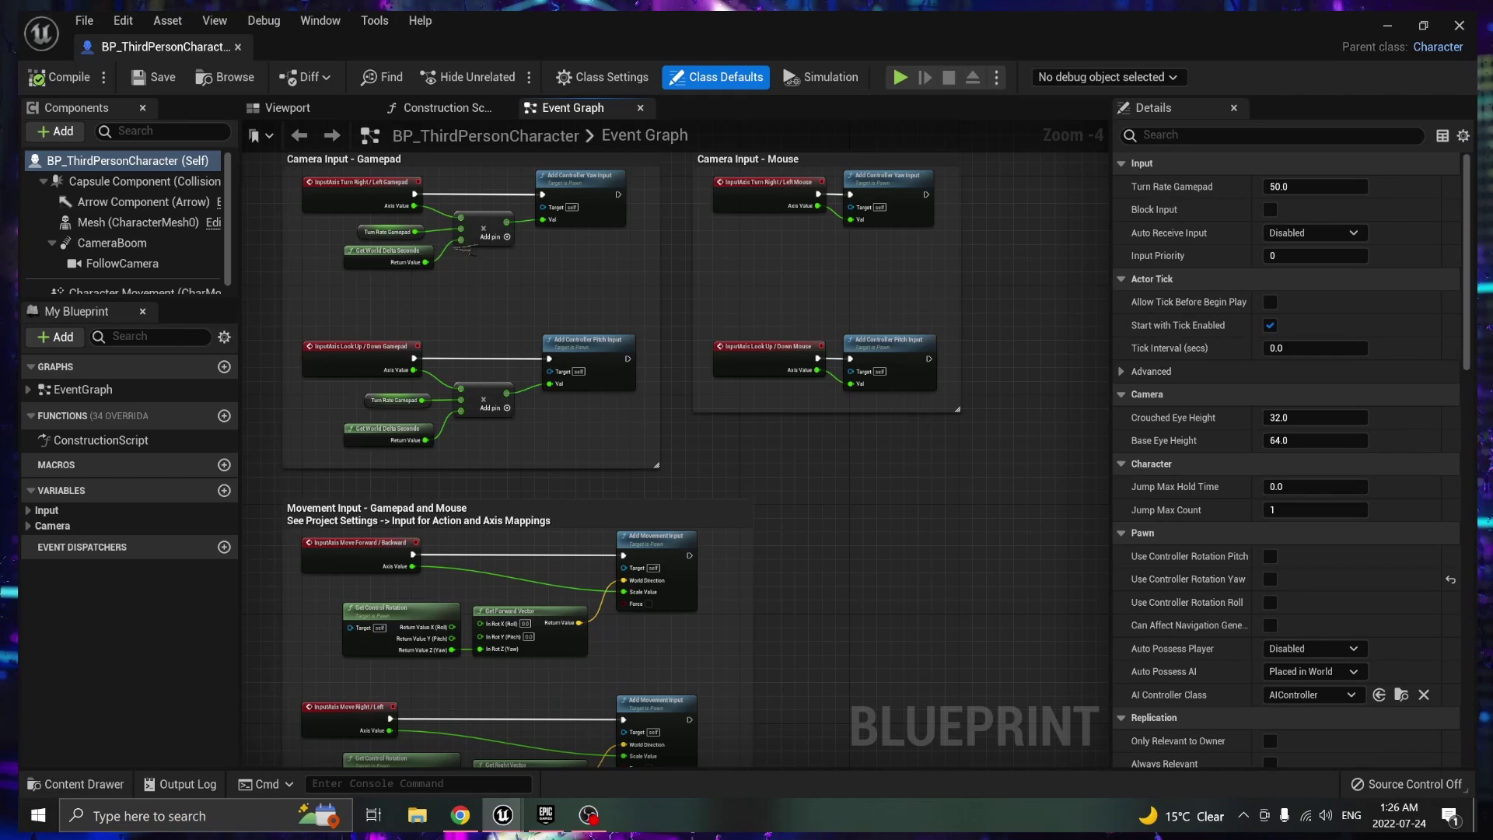
Select the character's mesh in the blueprint viewport and set its Skeletal Mesh to Khaimera_GruxPelt.
left_click(290, 107)
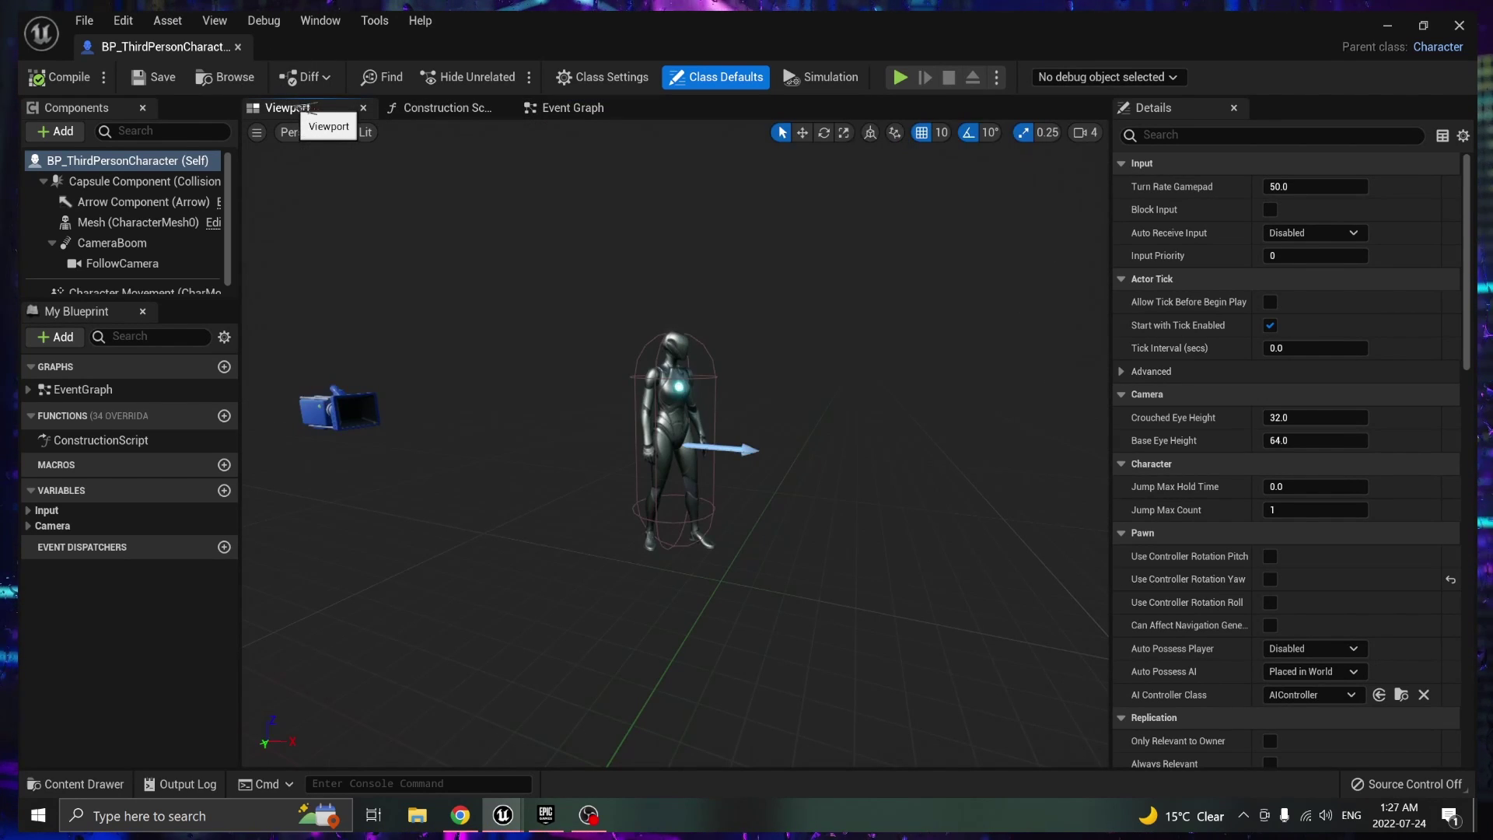
left_click(678, 397)
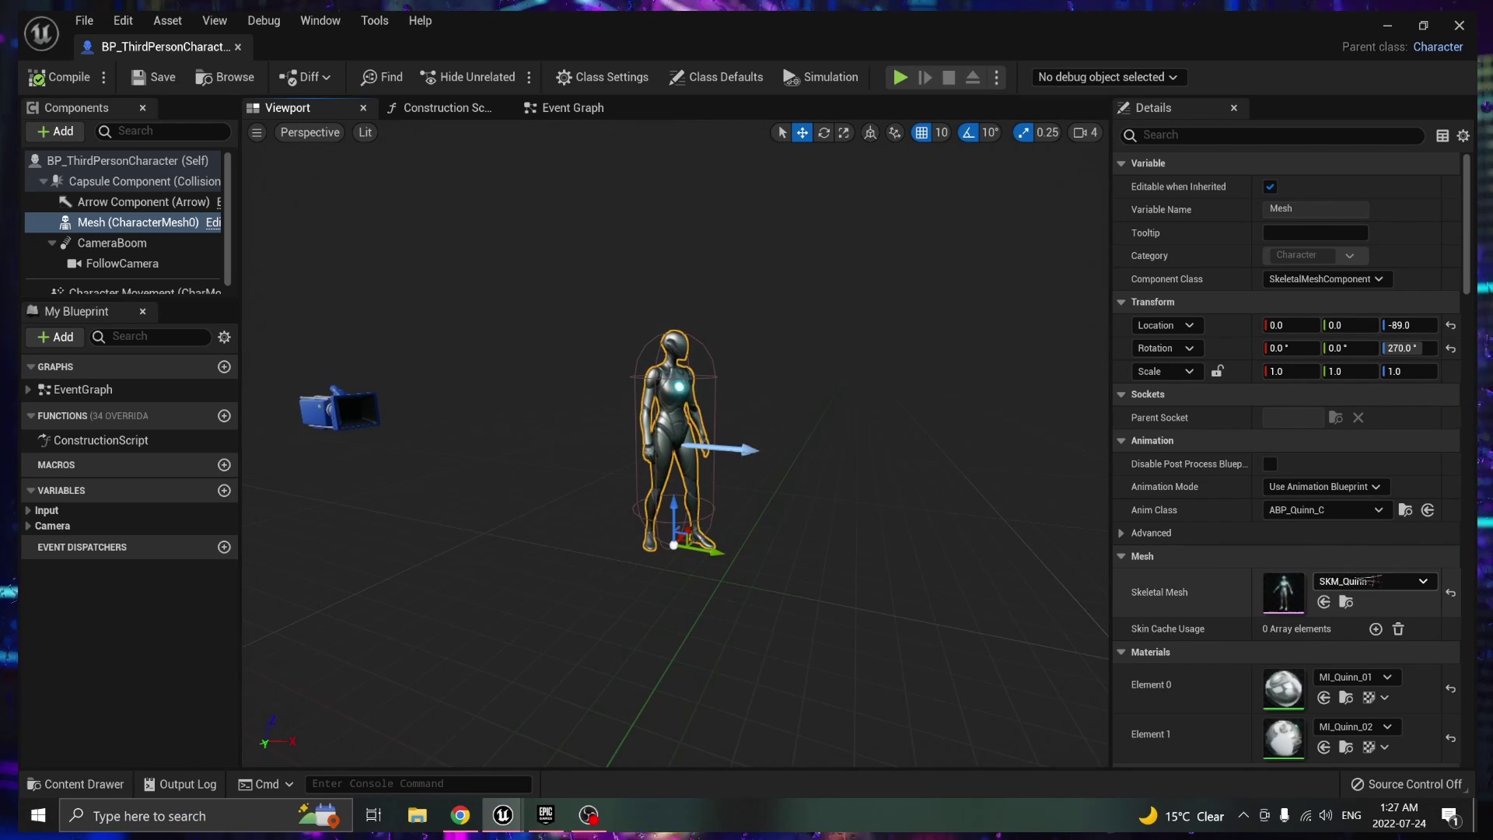
left_click(1373, 581)
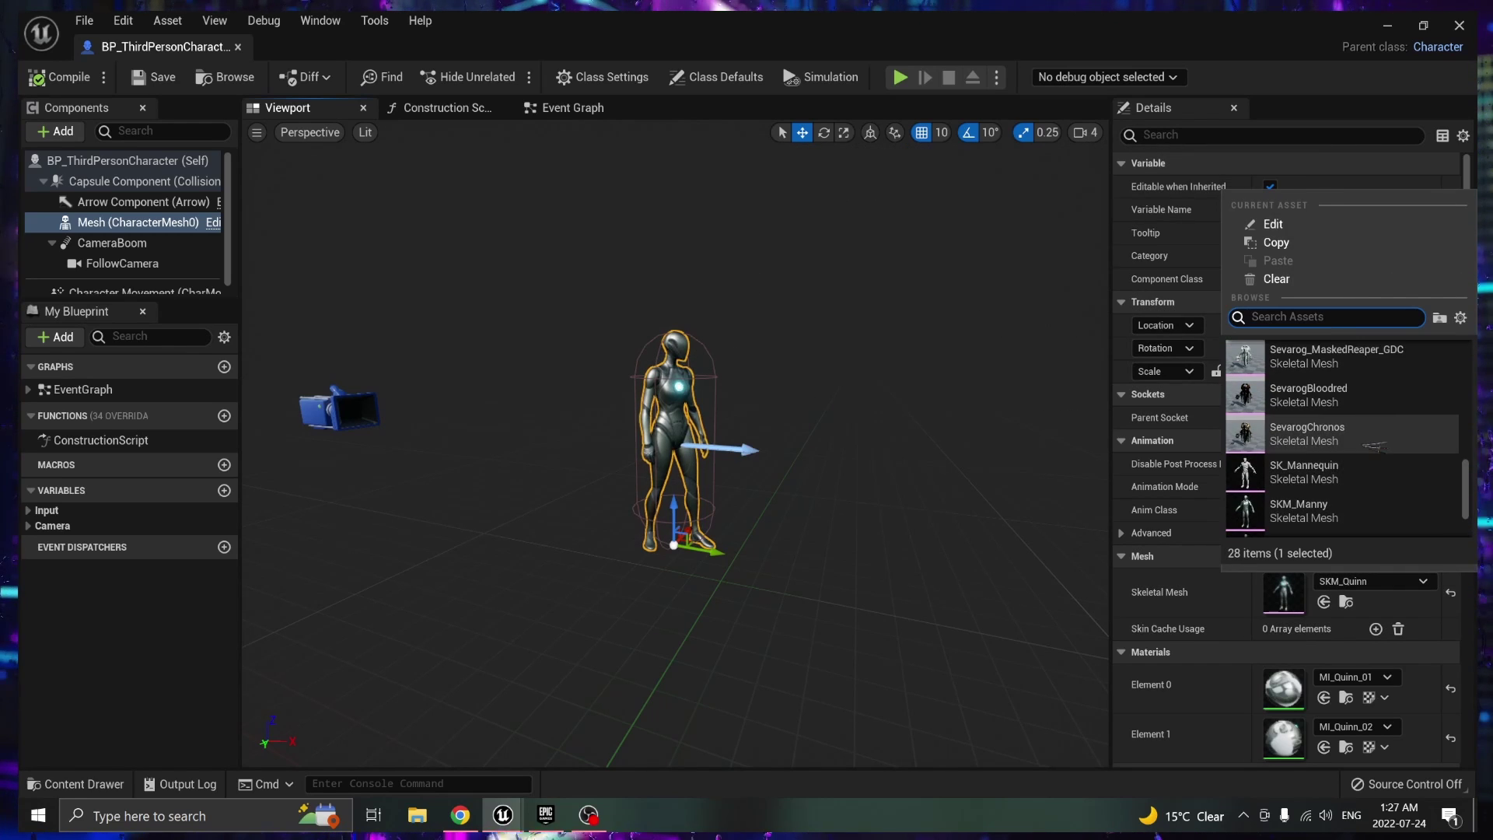
scroll(1375, 445, "up", 6)
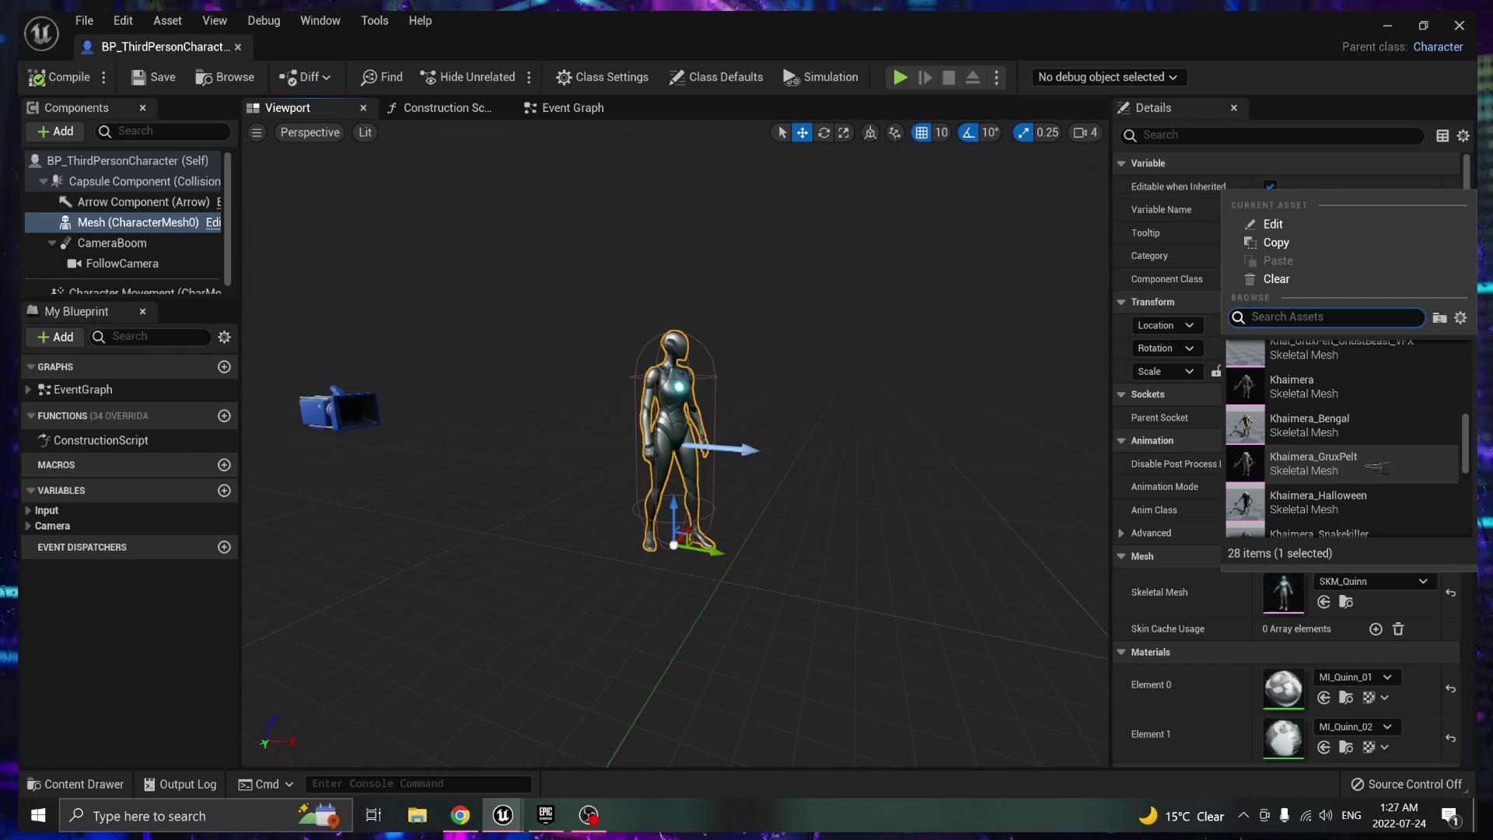
scroll(1373, 467, "up", 5)
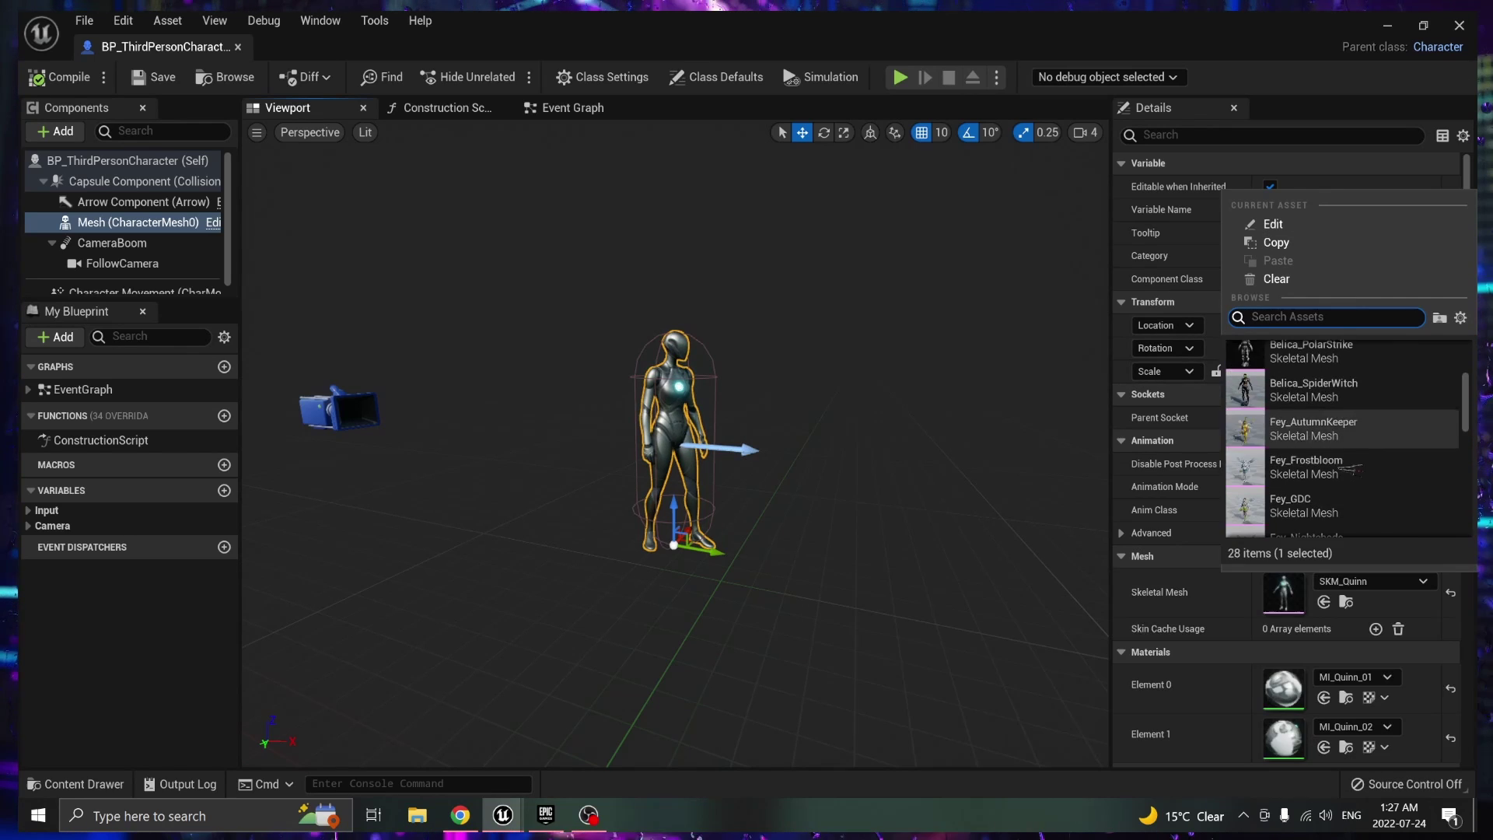
scroll(1357, 469, "down", 4)
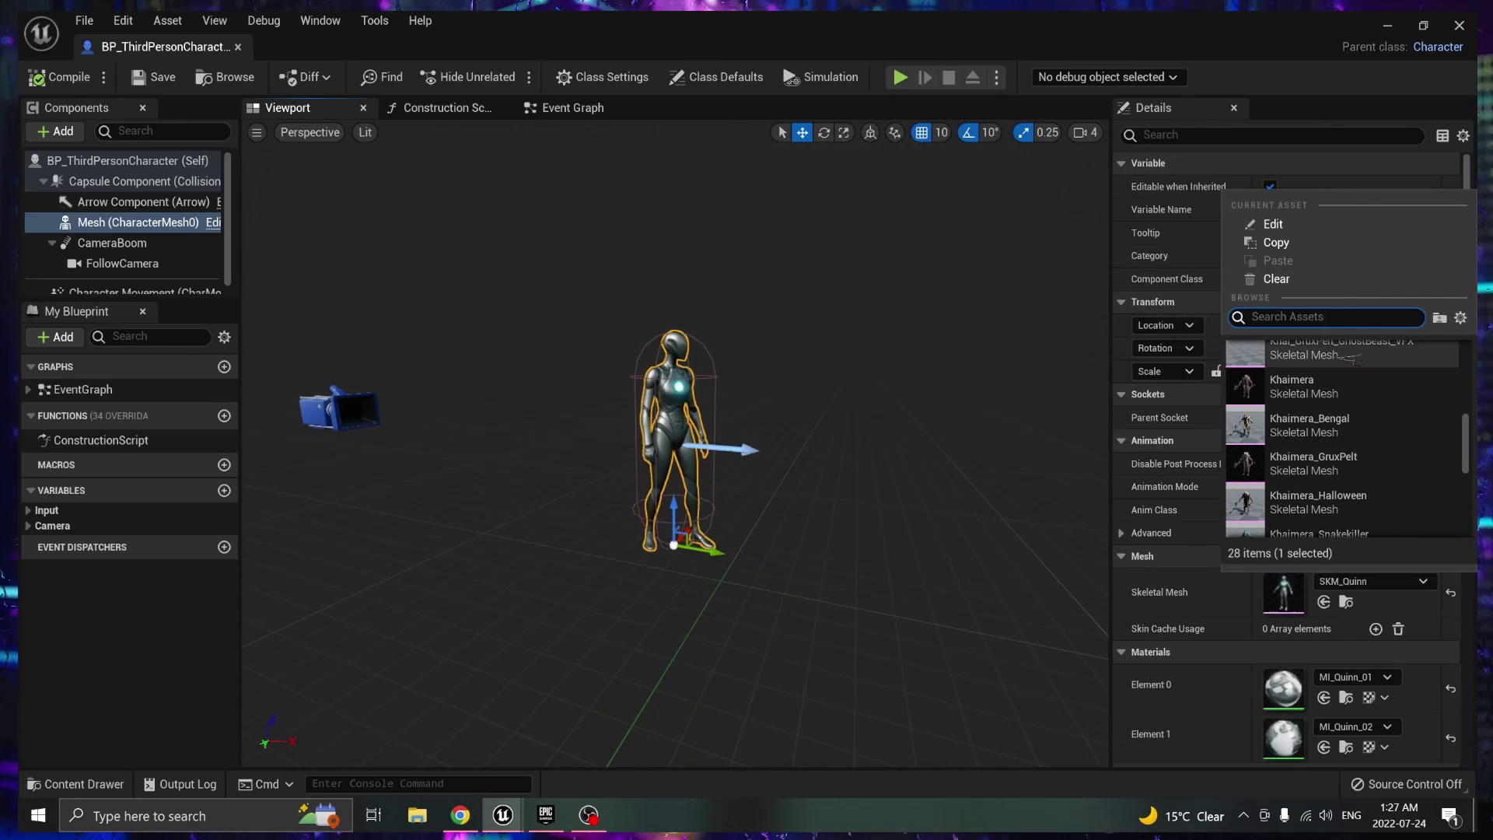
left_click(1354, 463)
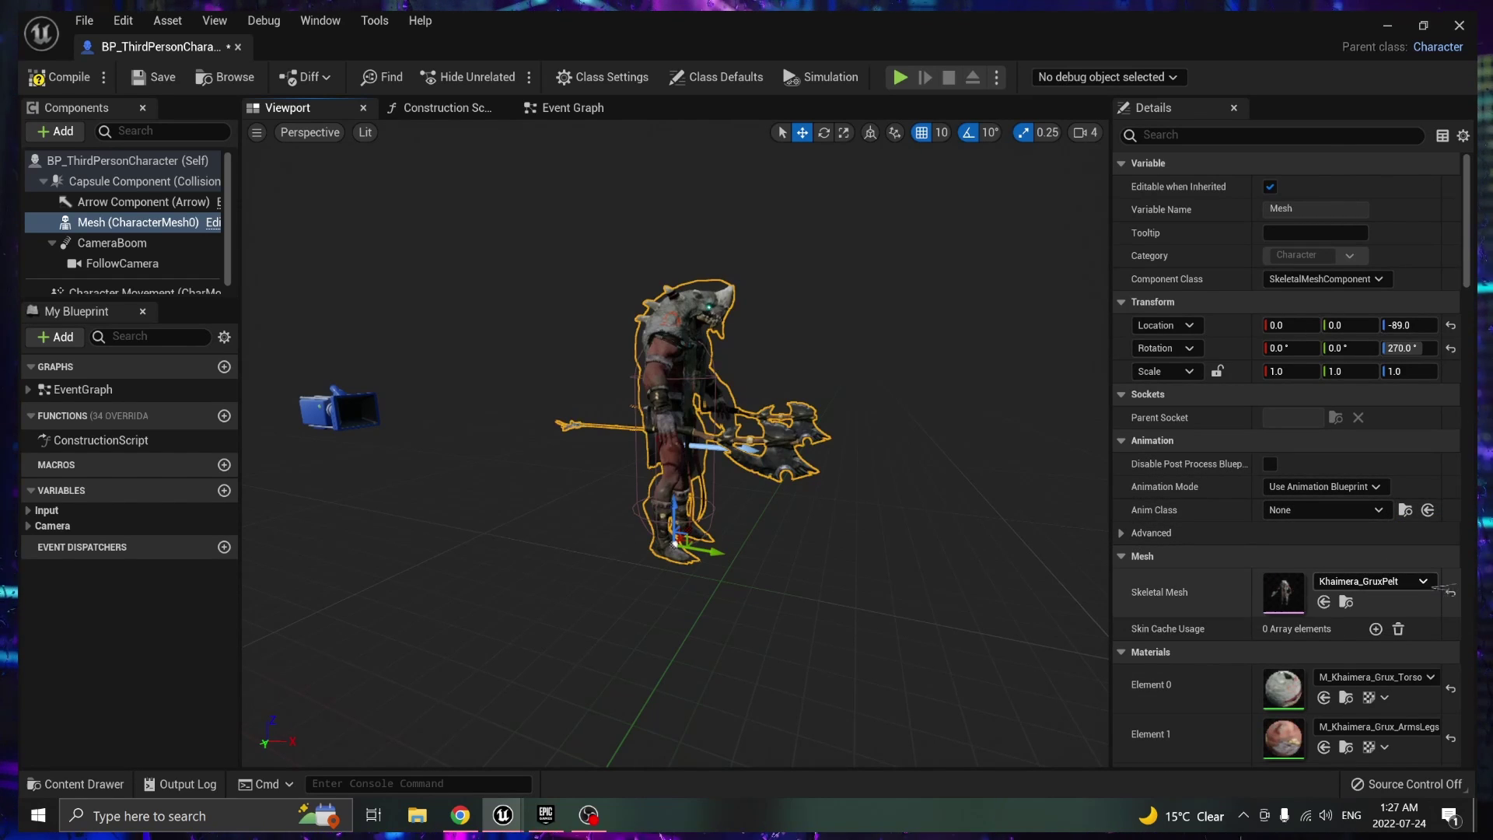
Set the mesh's Anim Class to Khaimera_AnimBlueprint and close the blueprint editor.
left_click(1357, 512)
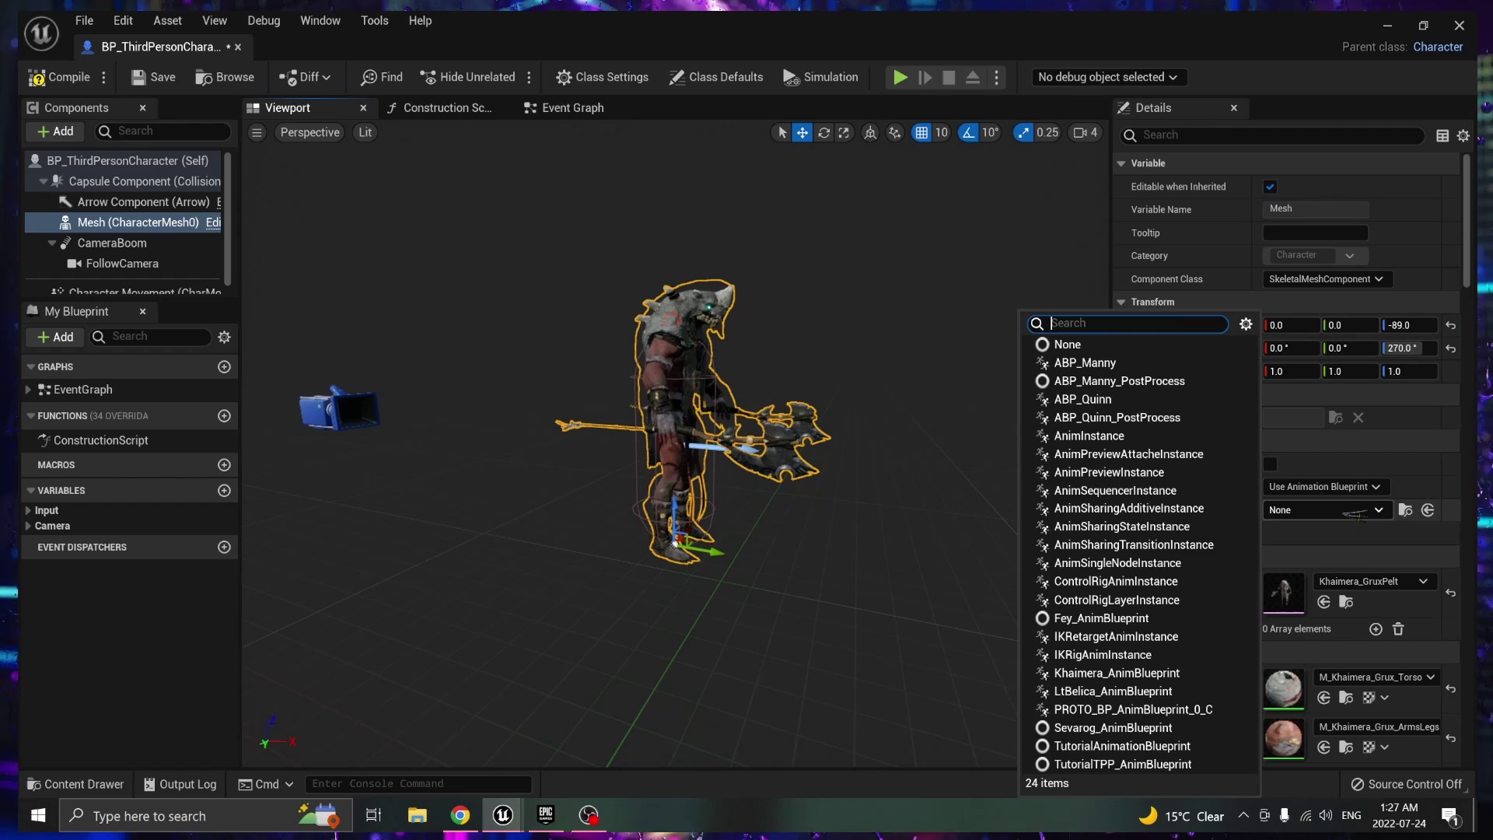
left_click(1327, 536)
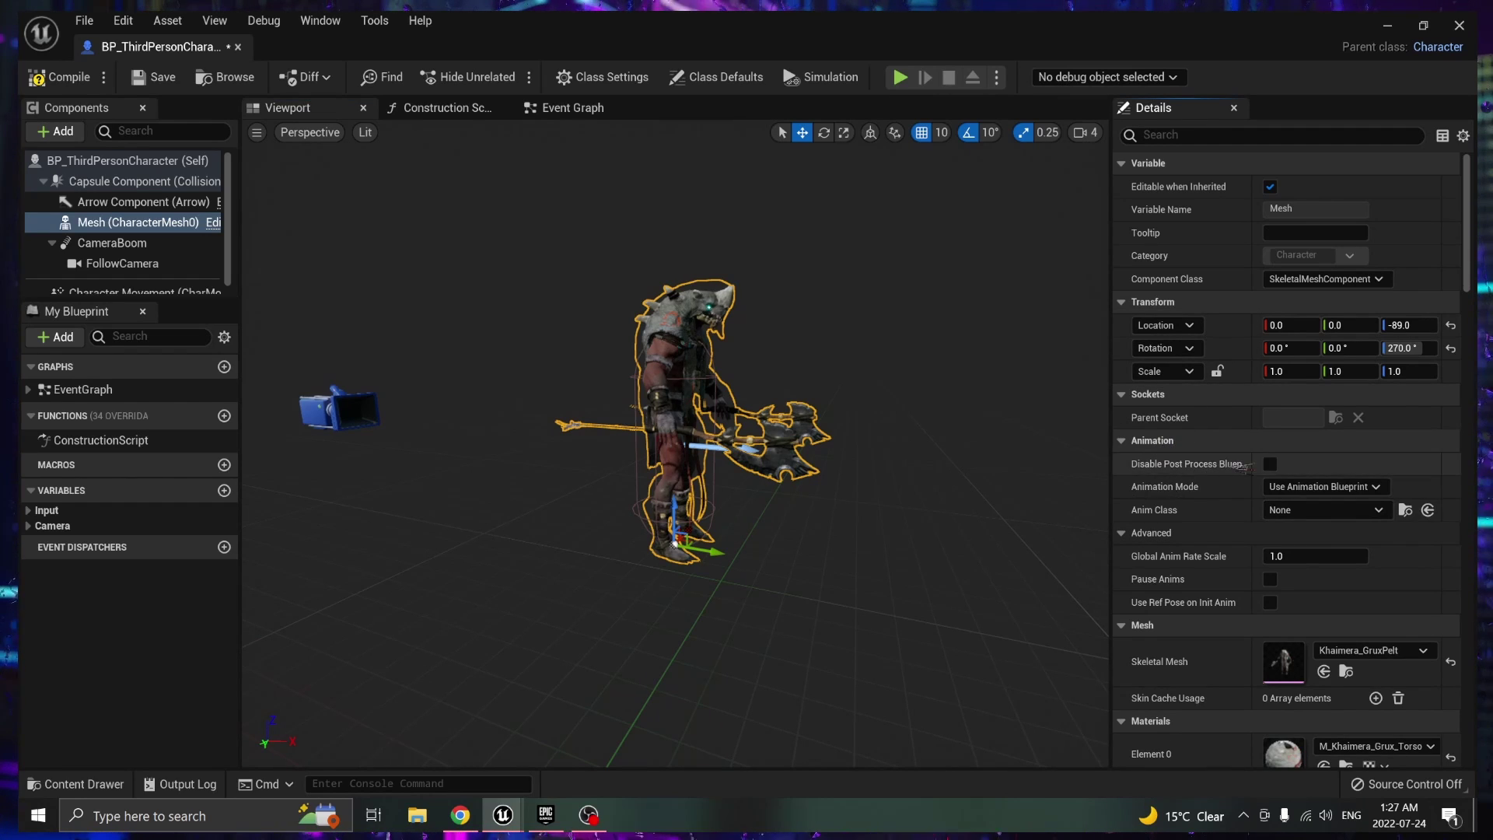
left_click(1362, 510)
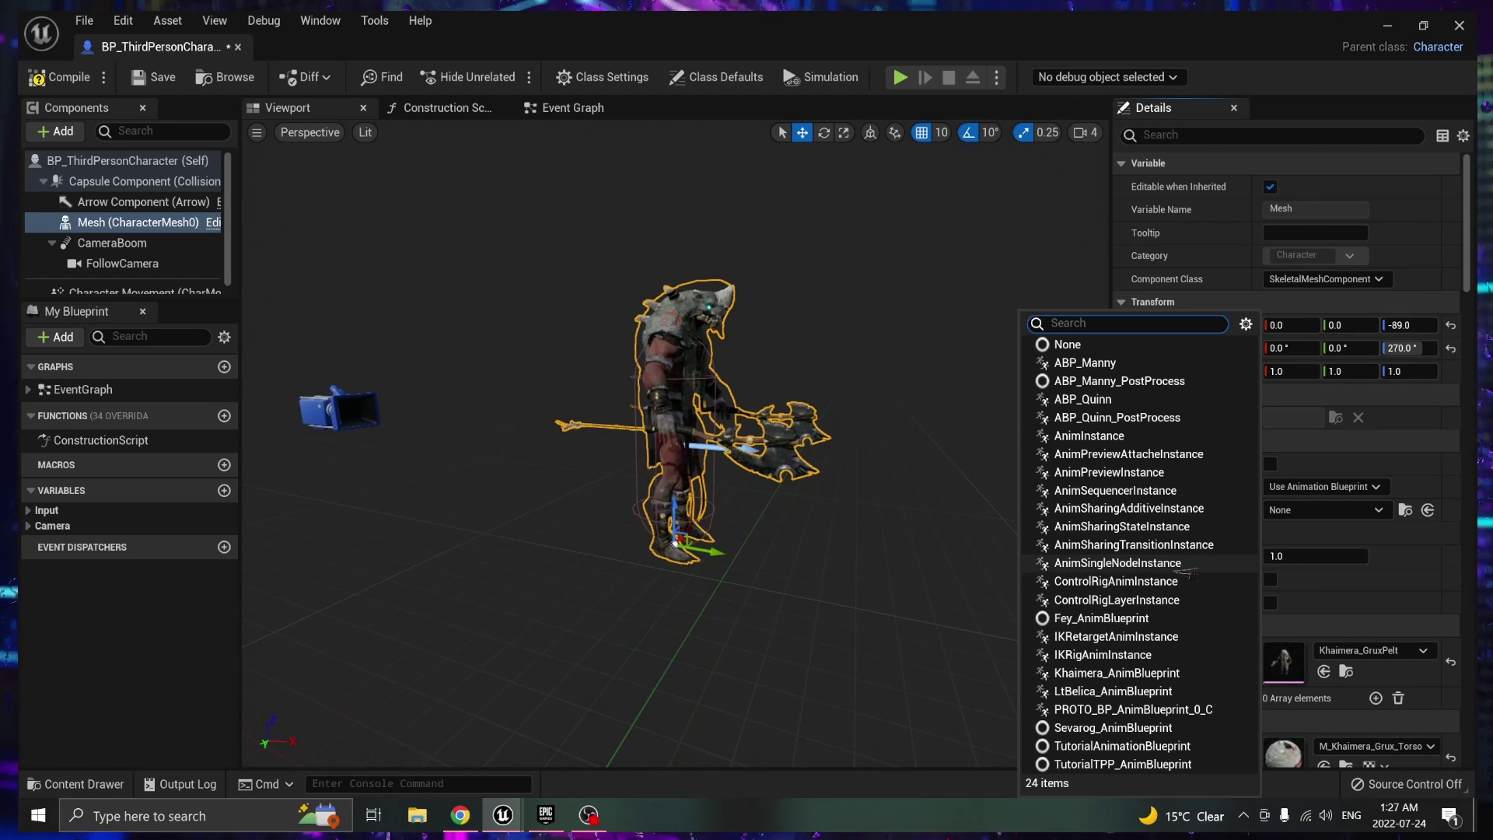
left_click(1144, 674)
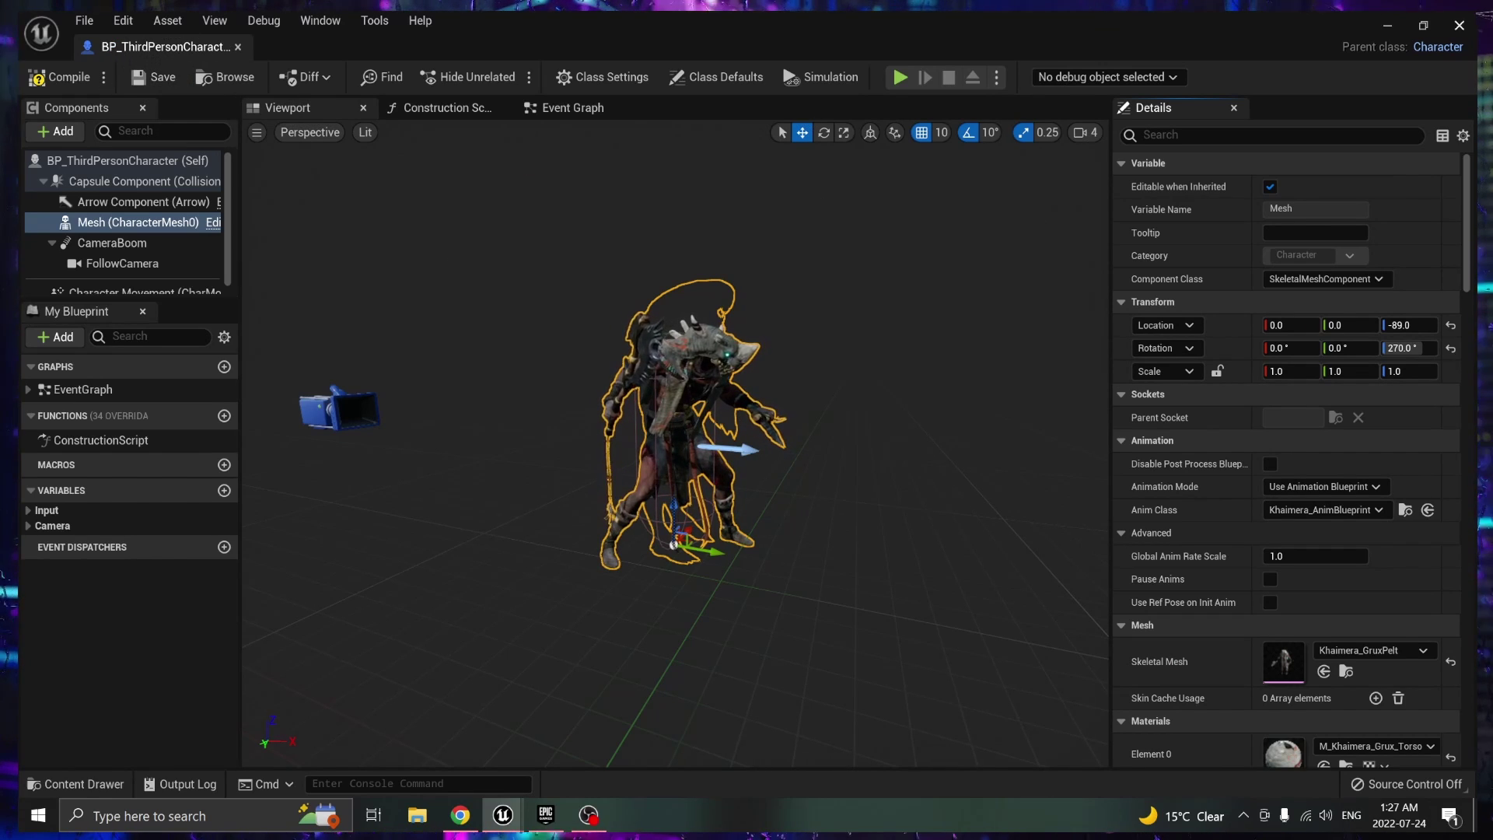
left_click(1460, 25)
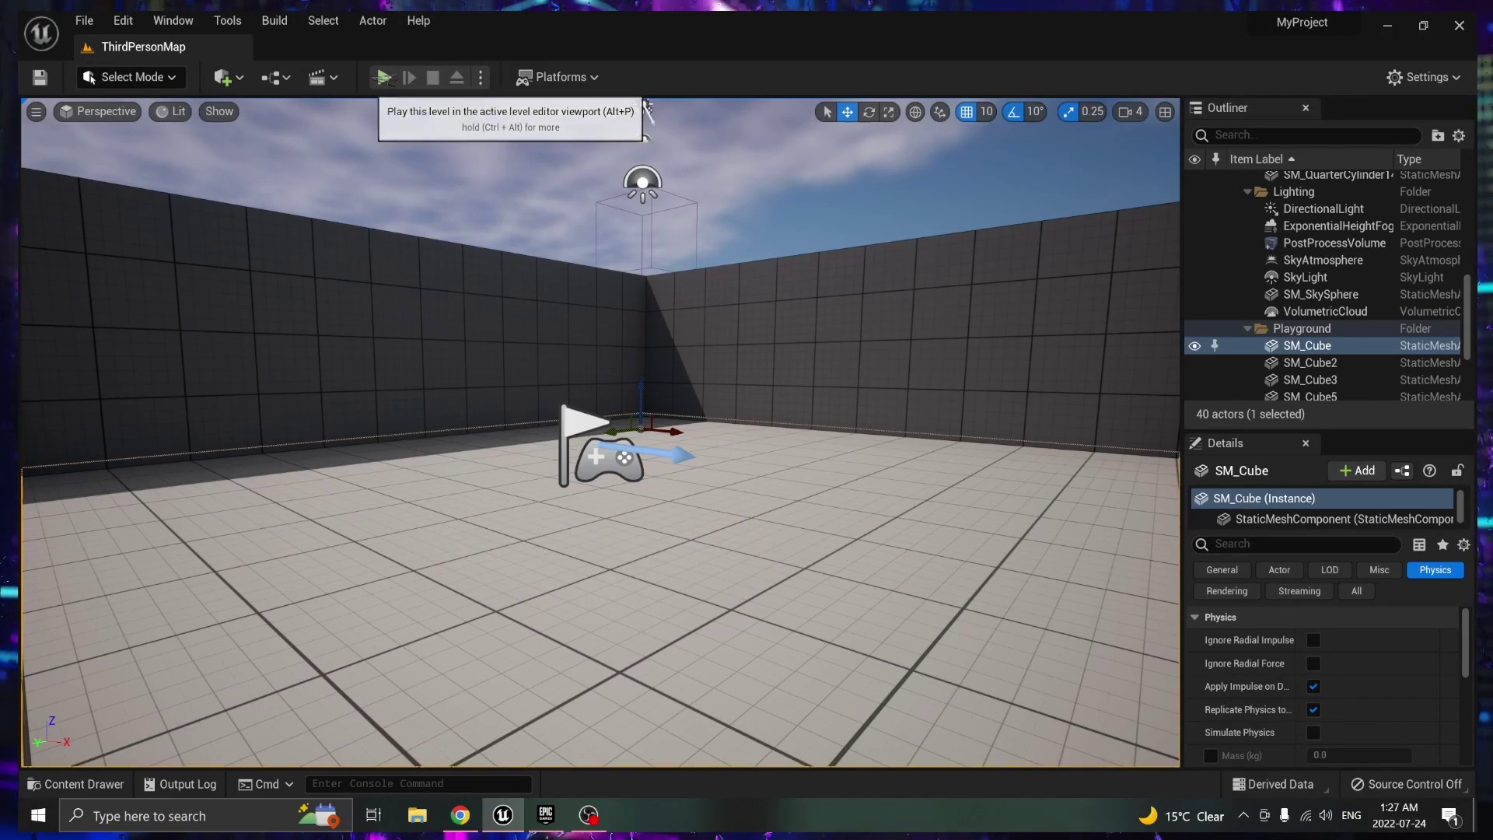
Play the level to test the Khaimera character's appearance and animation, and stop the session.
left_click(384, 77)
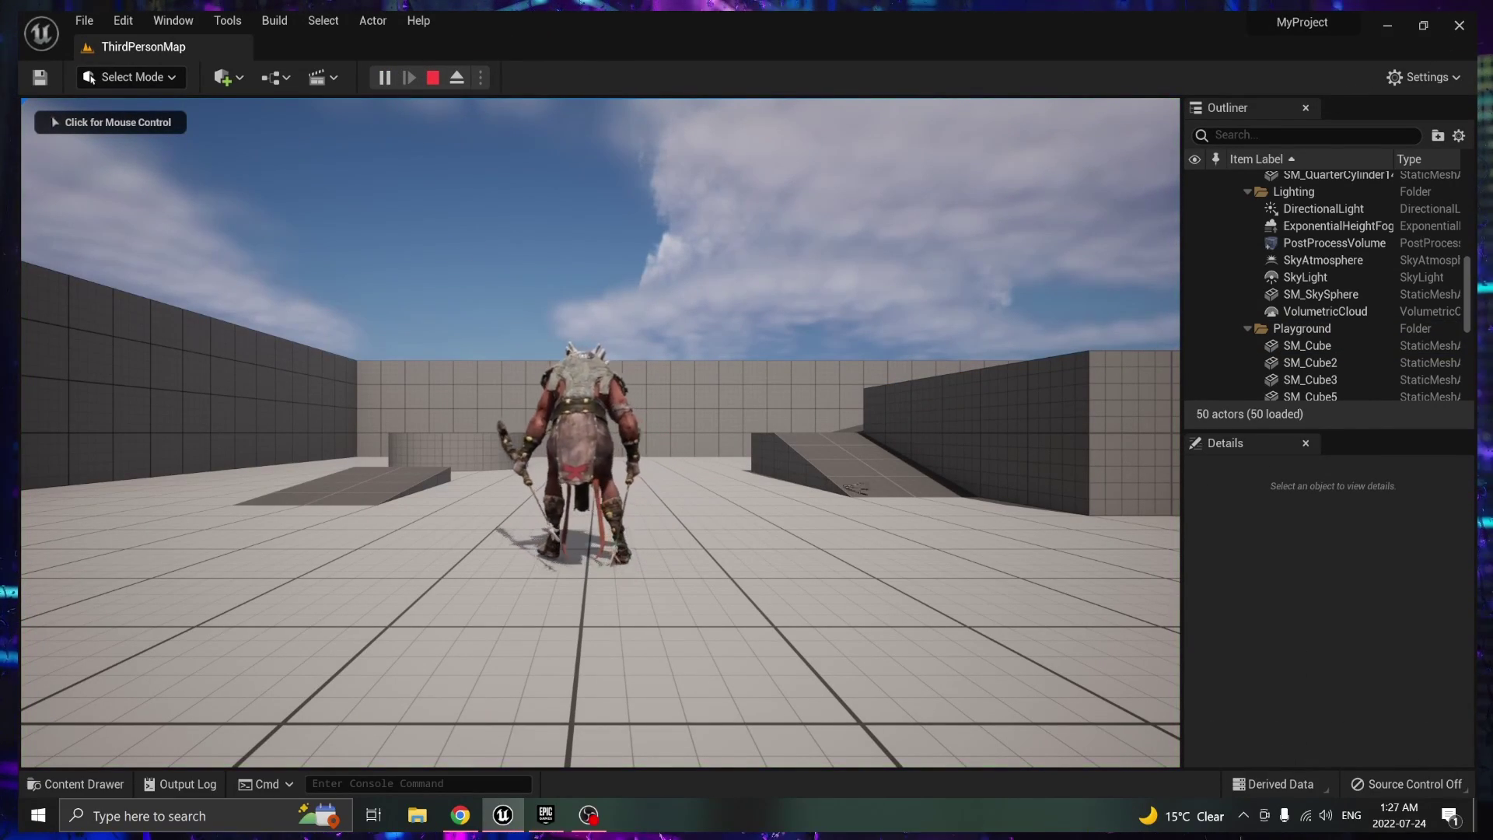
left_click(856, 488)
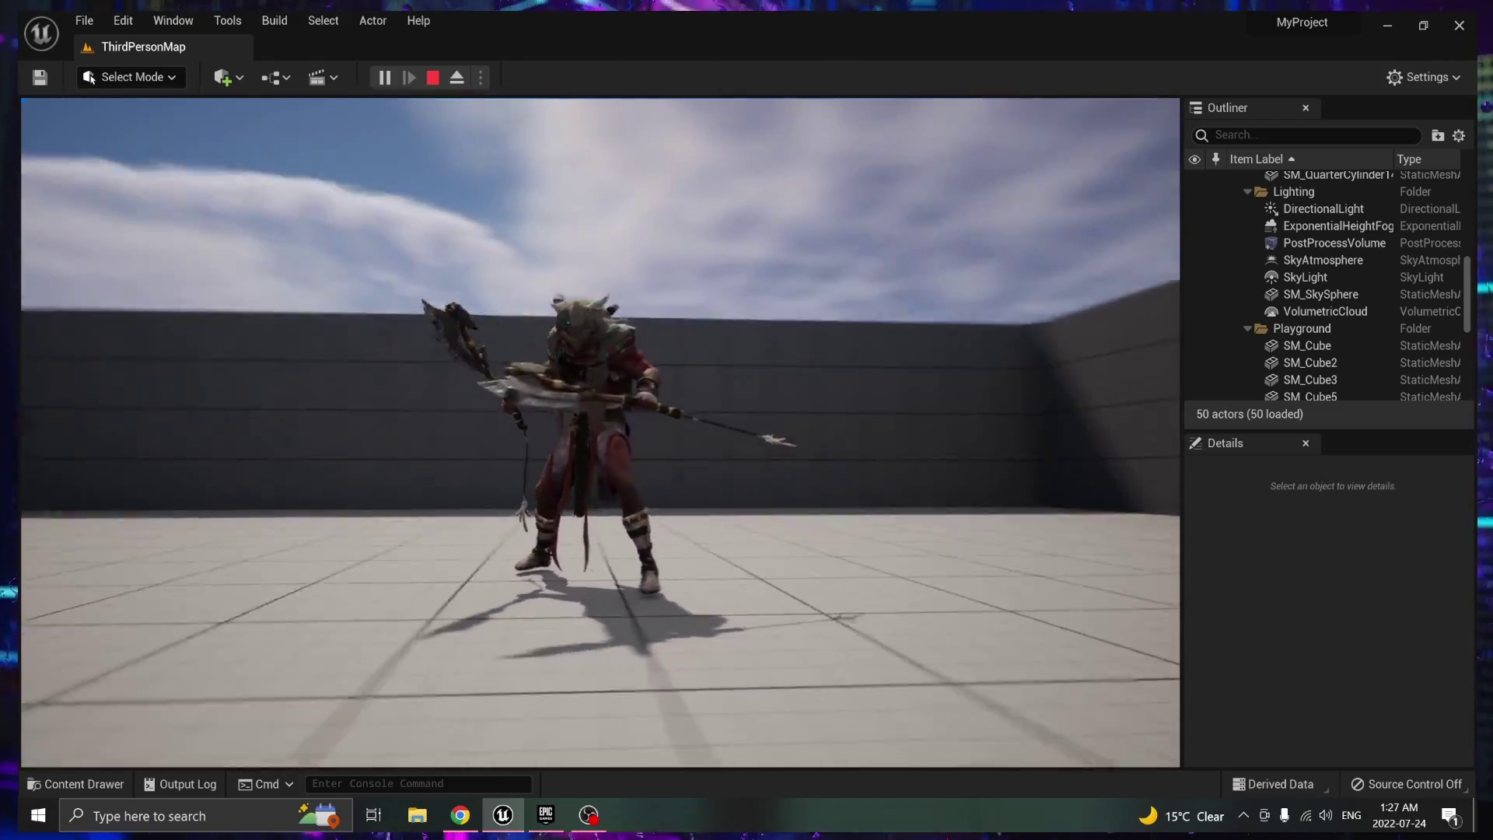
key("Escape")
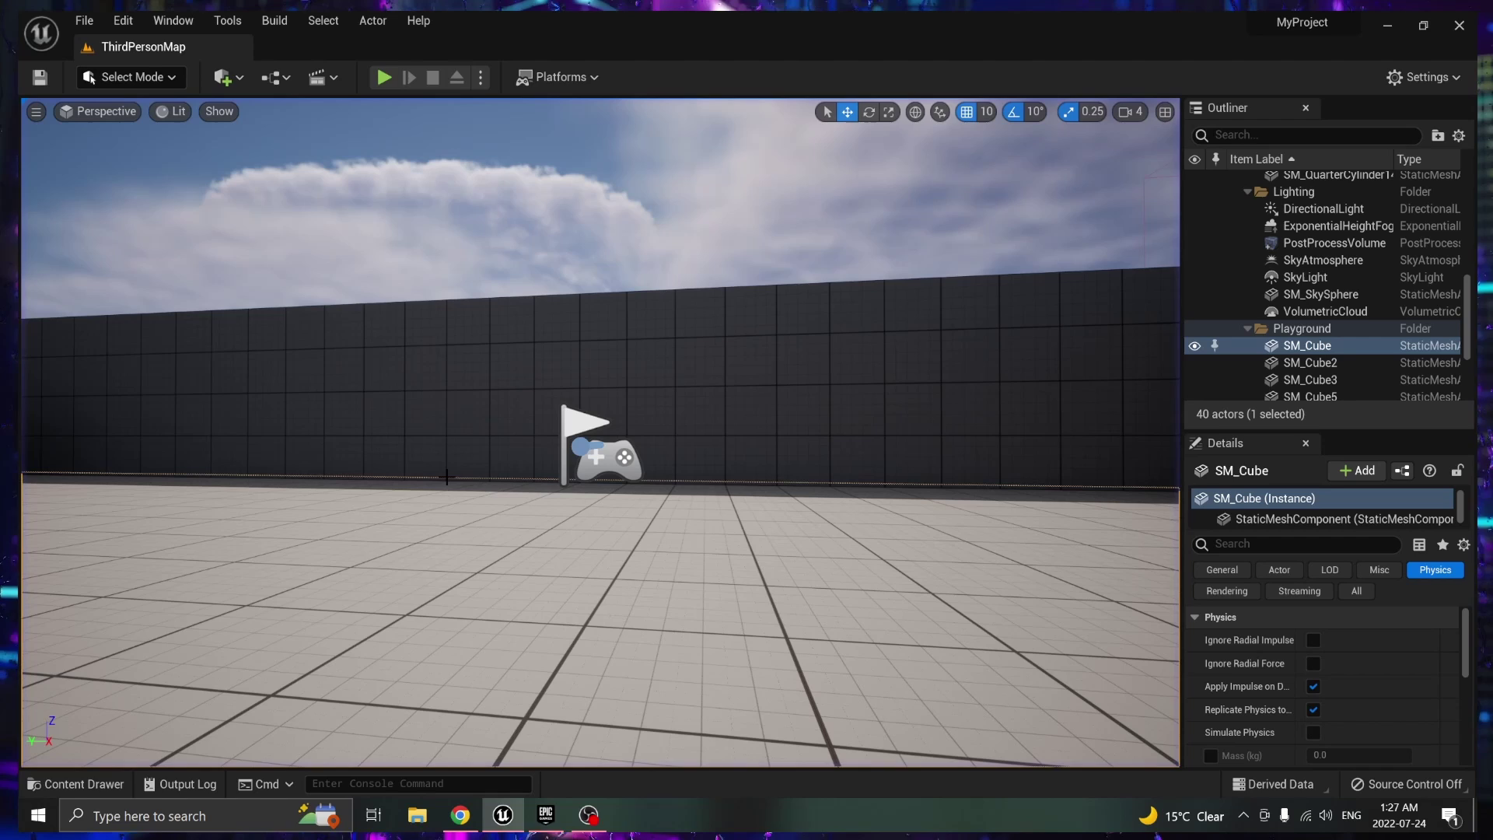
Reopen BP_ThirdPersonCharacter from the ThirdPerson/Blueprints folder and select the Khaimera mesh in the blueprint viewport.
left_click(76, 784)
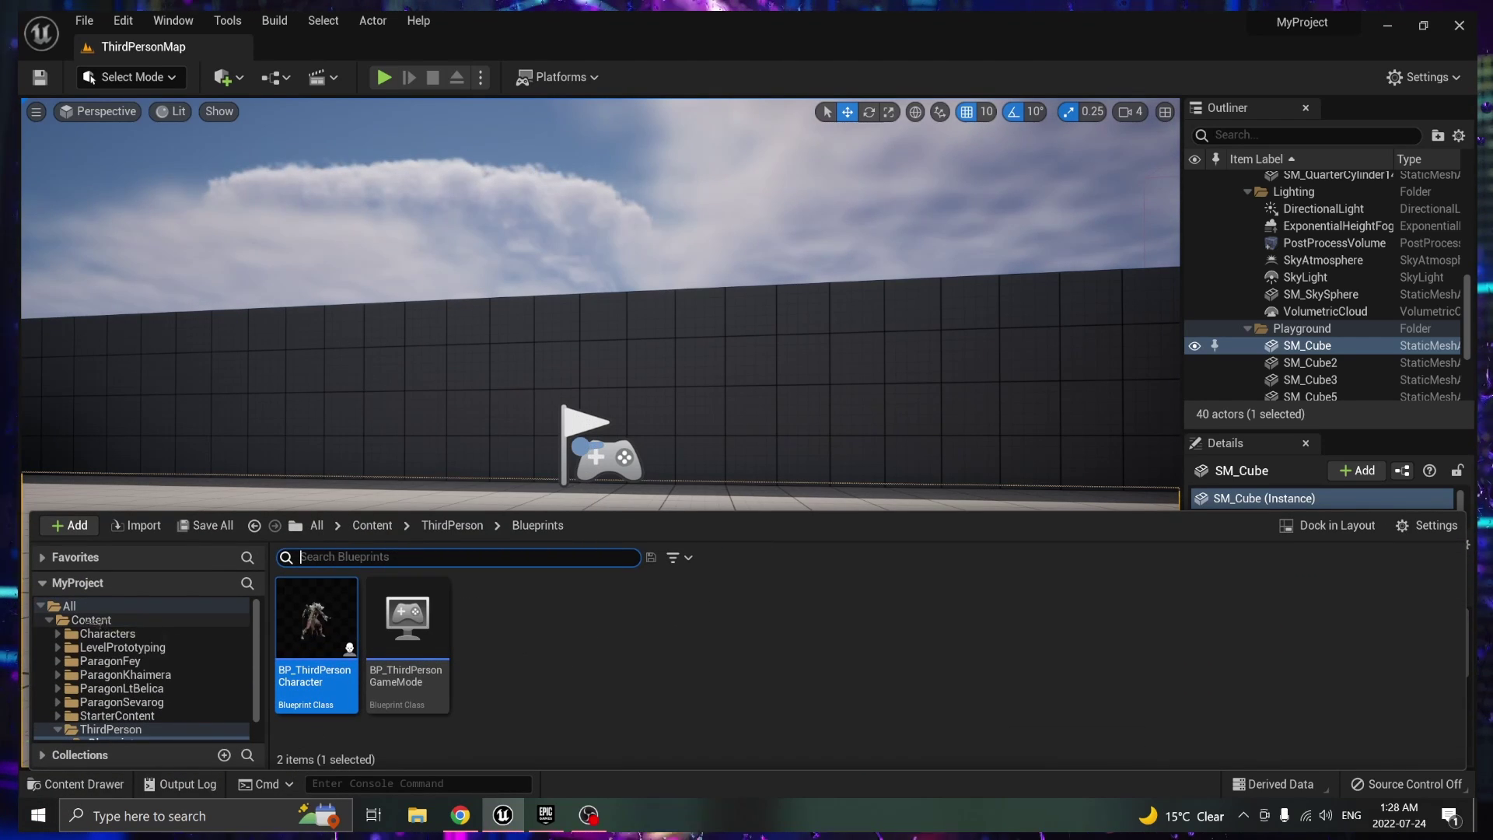
left_click(91, 620)
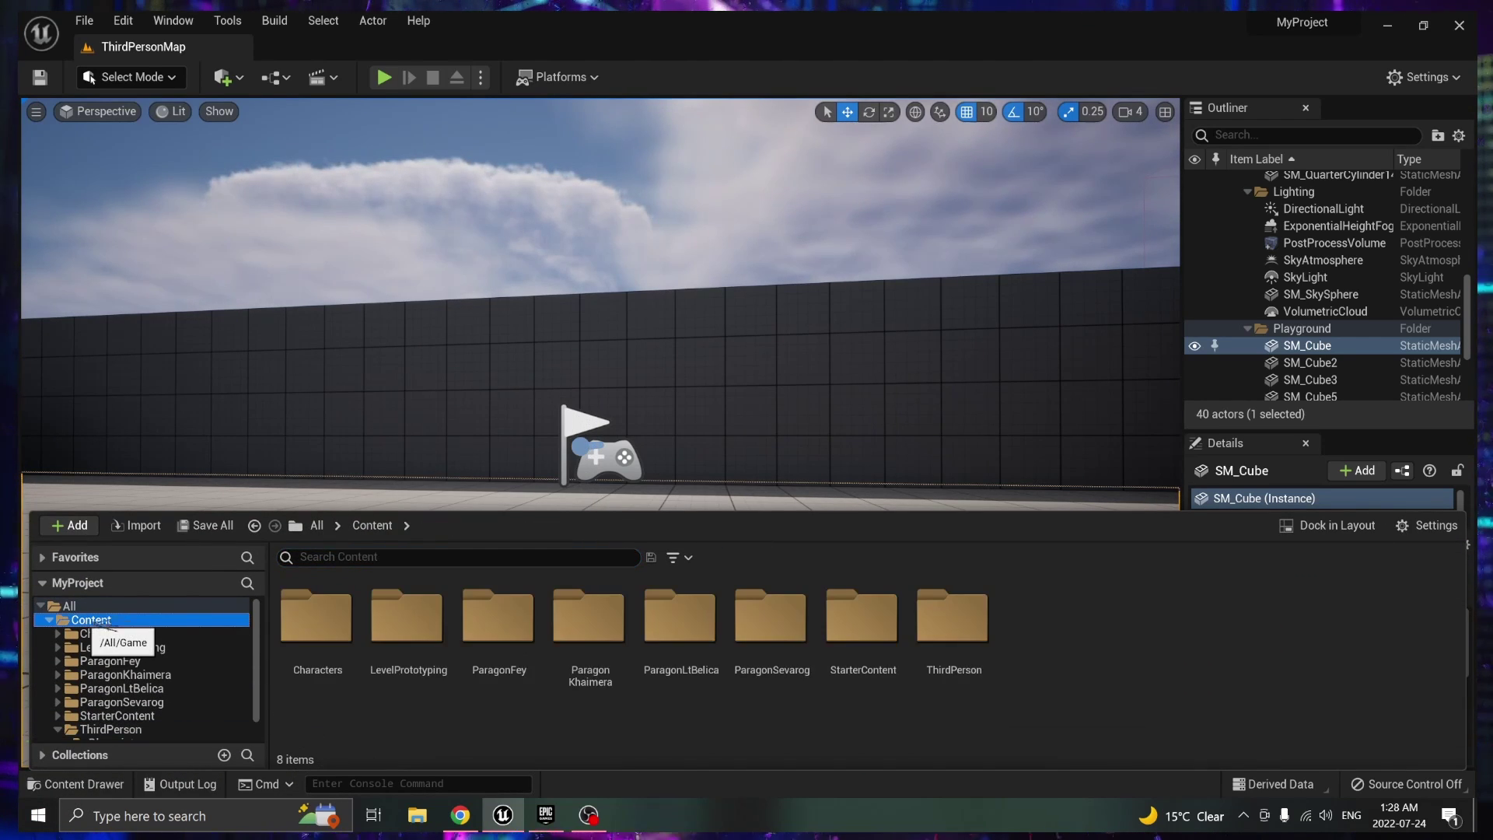
double_click(943, 646)
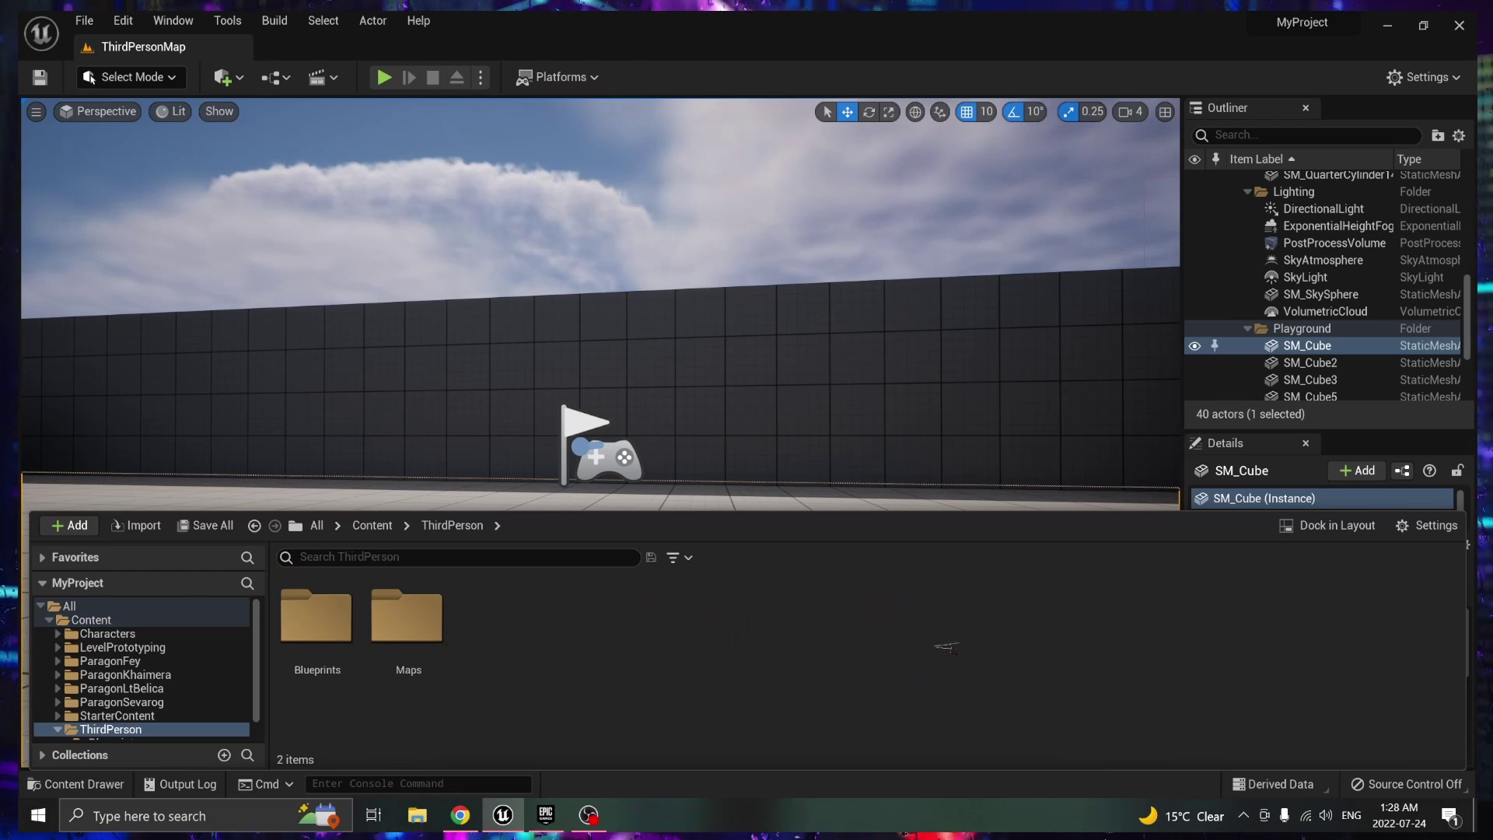
double_click(336, 619)
double_click(317, 622)
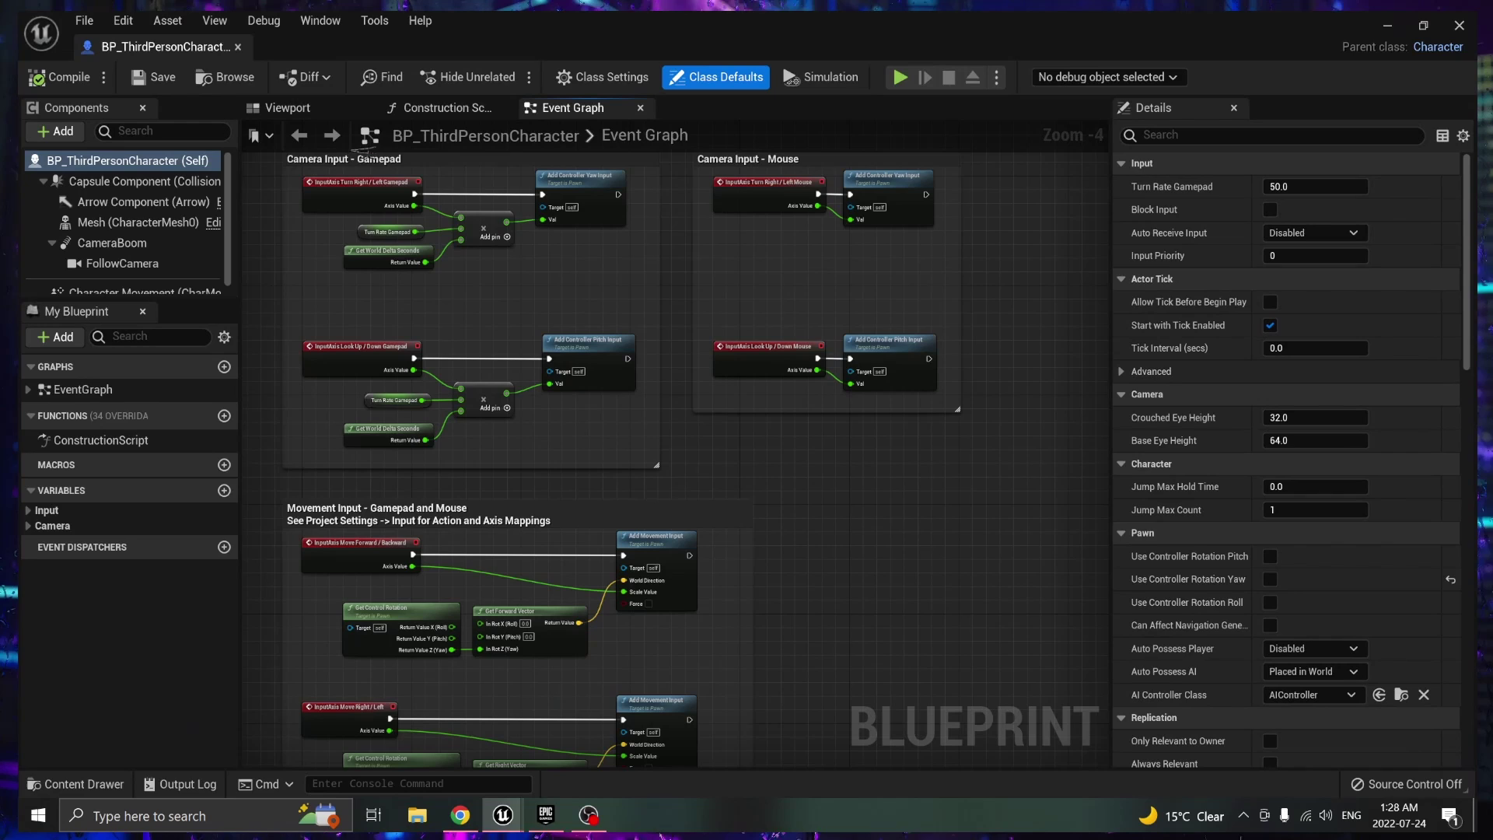
left_click(288, 108)
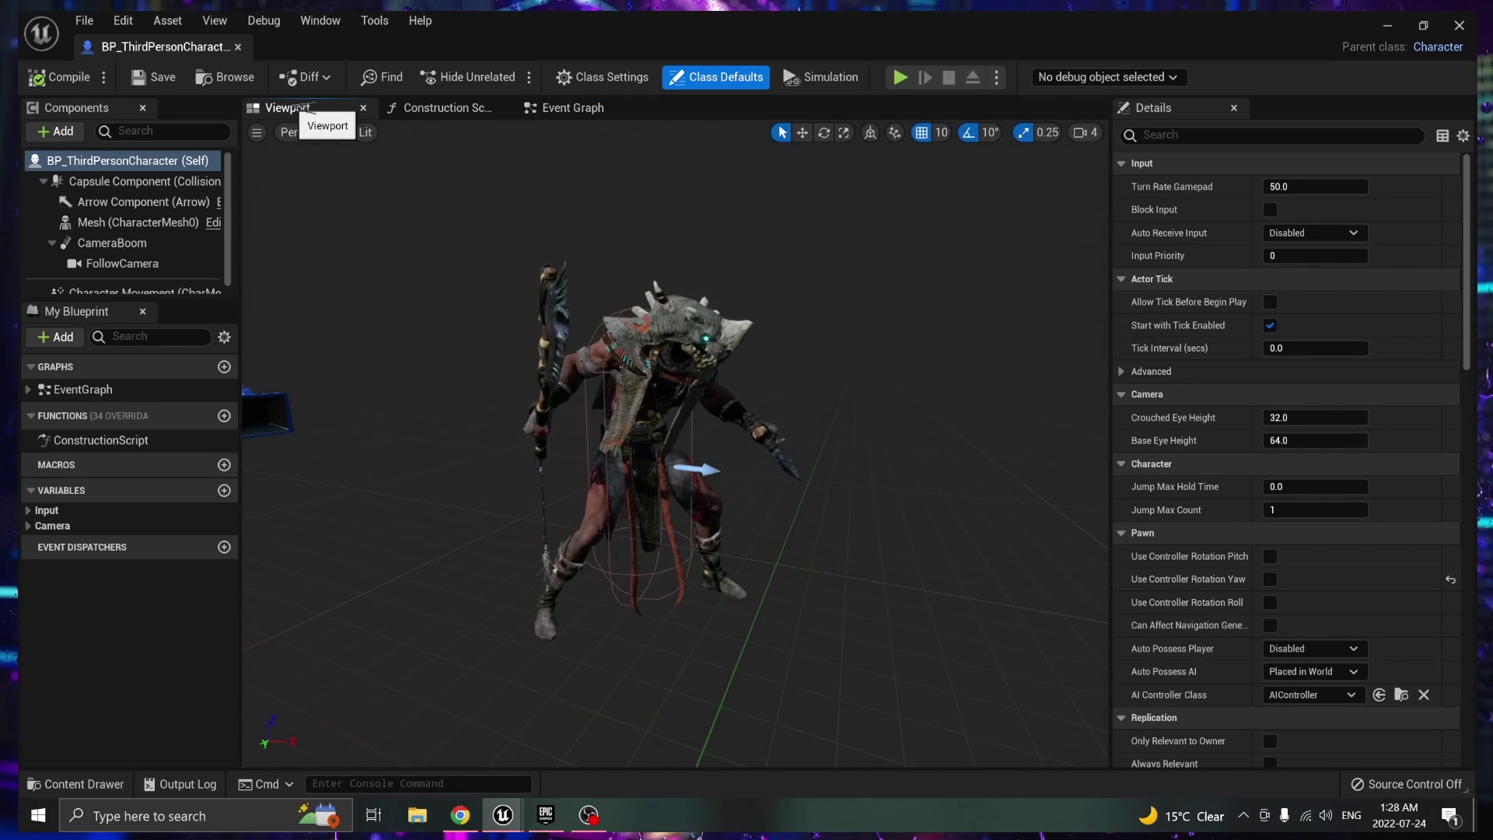
left_click(634, 385)
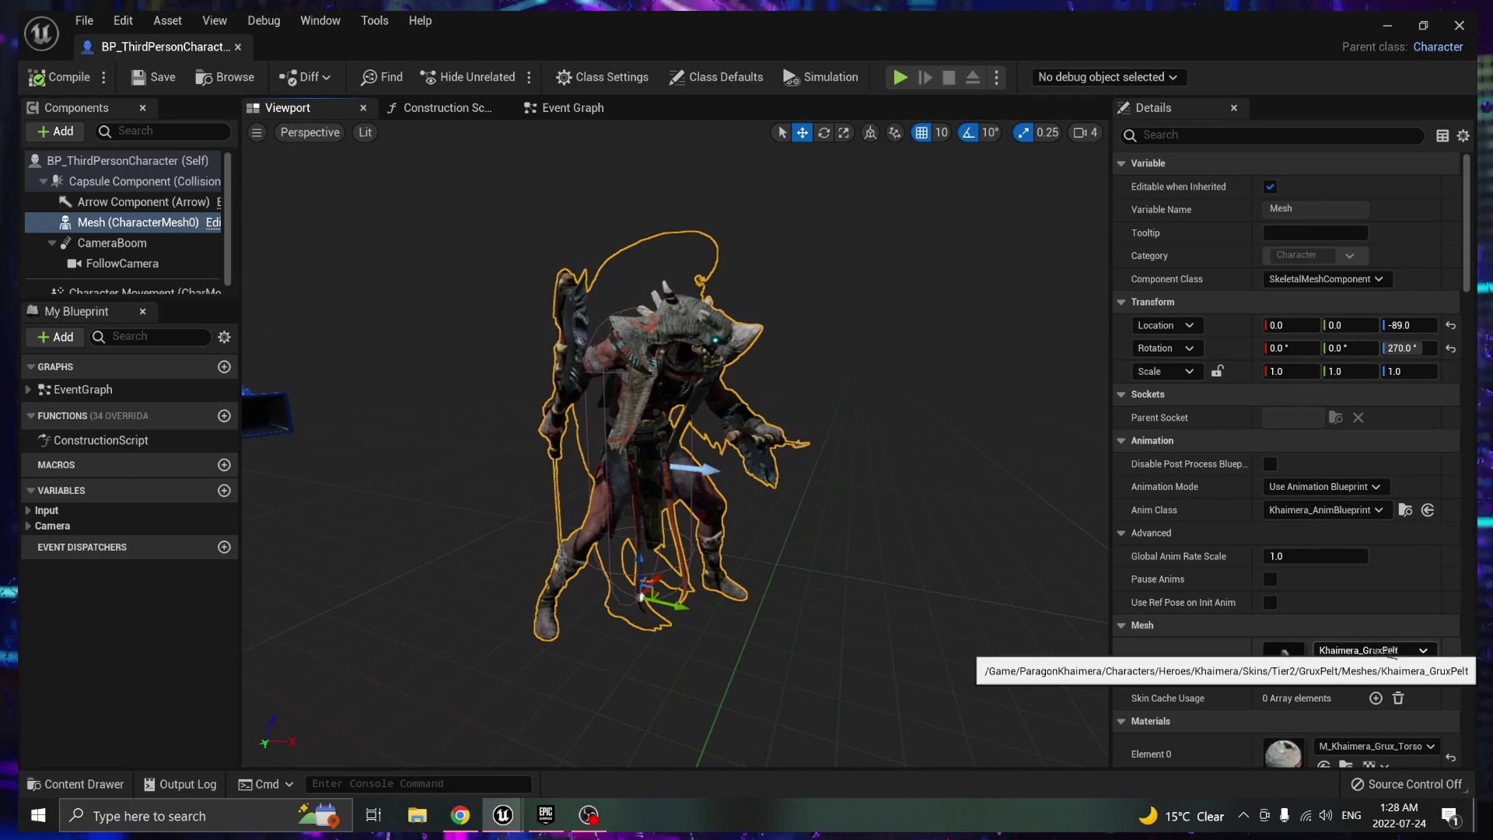
Set the mesh's Skeletal Mesh to Fey_Nightshade and its Anim Class to Fey_AnimBlueprint, and close the blueprint editor.
left_click(1322, 652)
scroll(1393, 519, "up", 6)
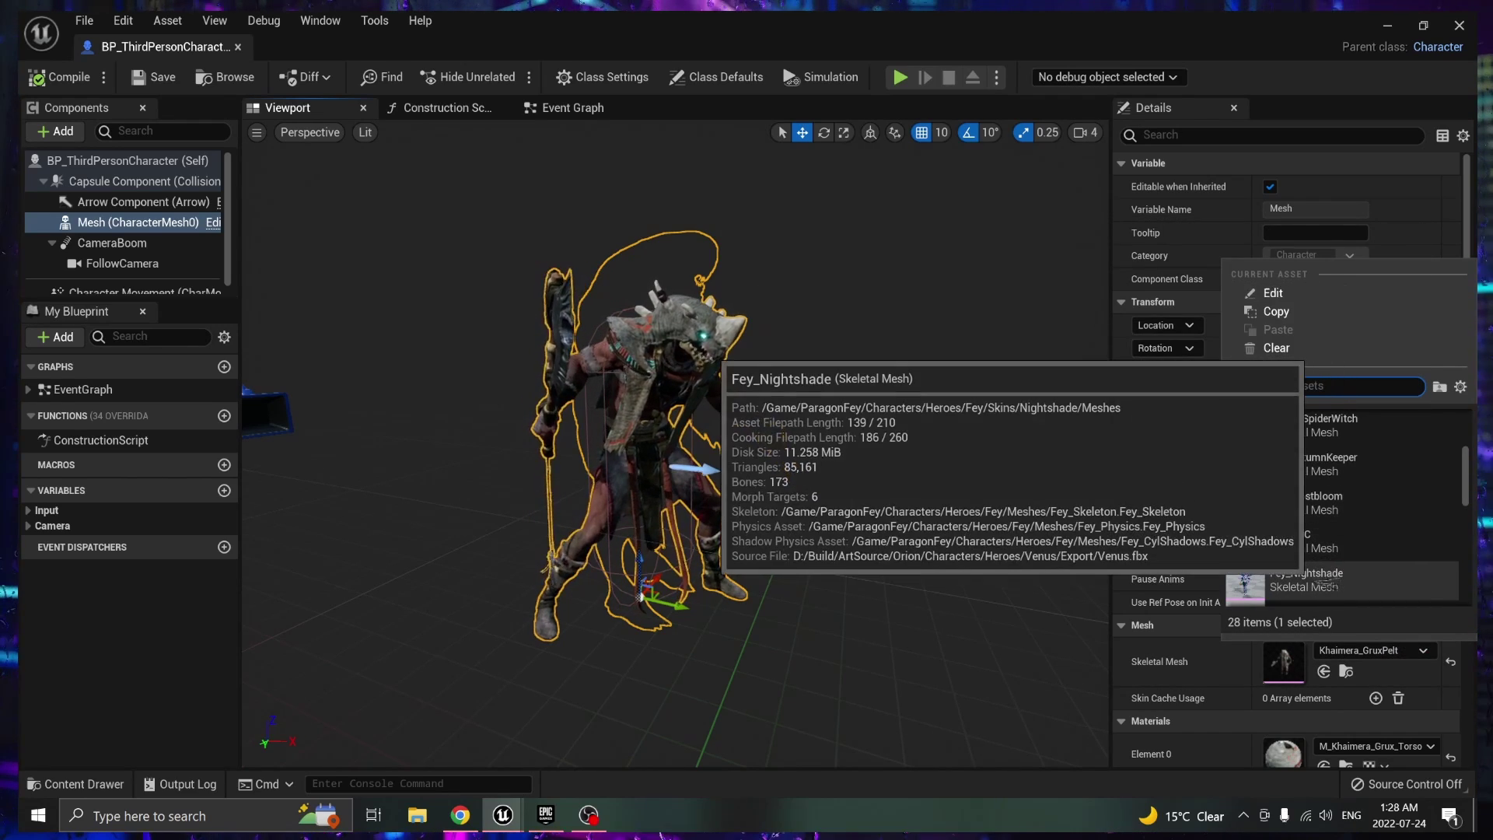
left_click(1388, 577)
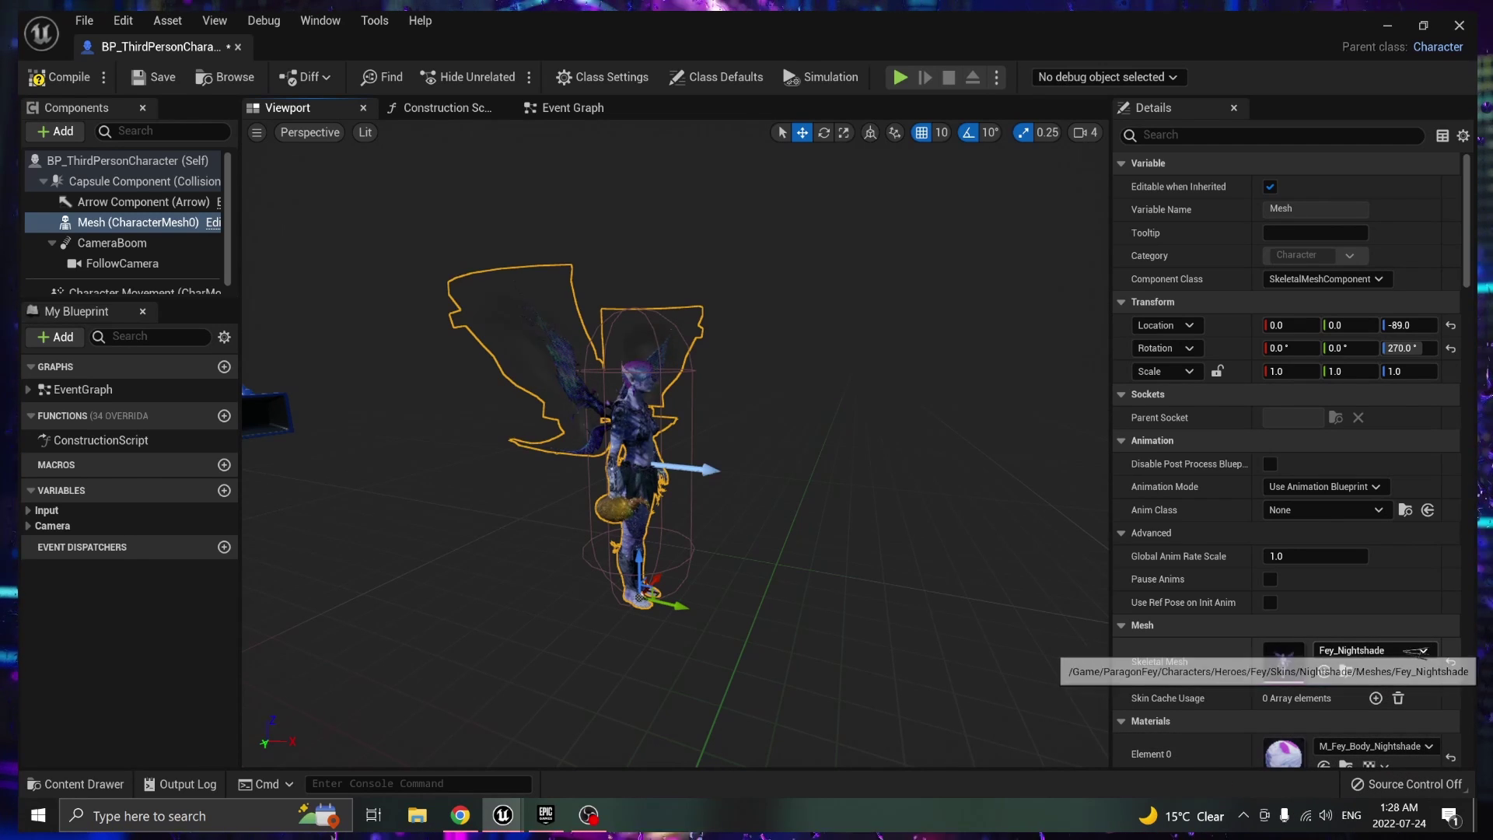
left_click(1366, 510)
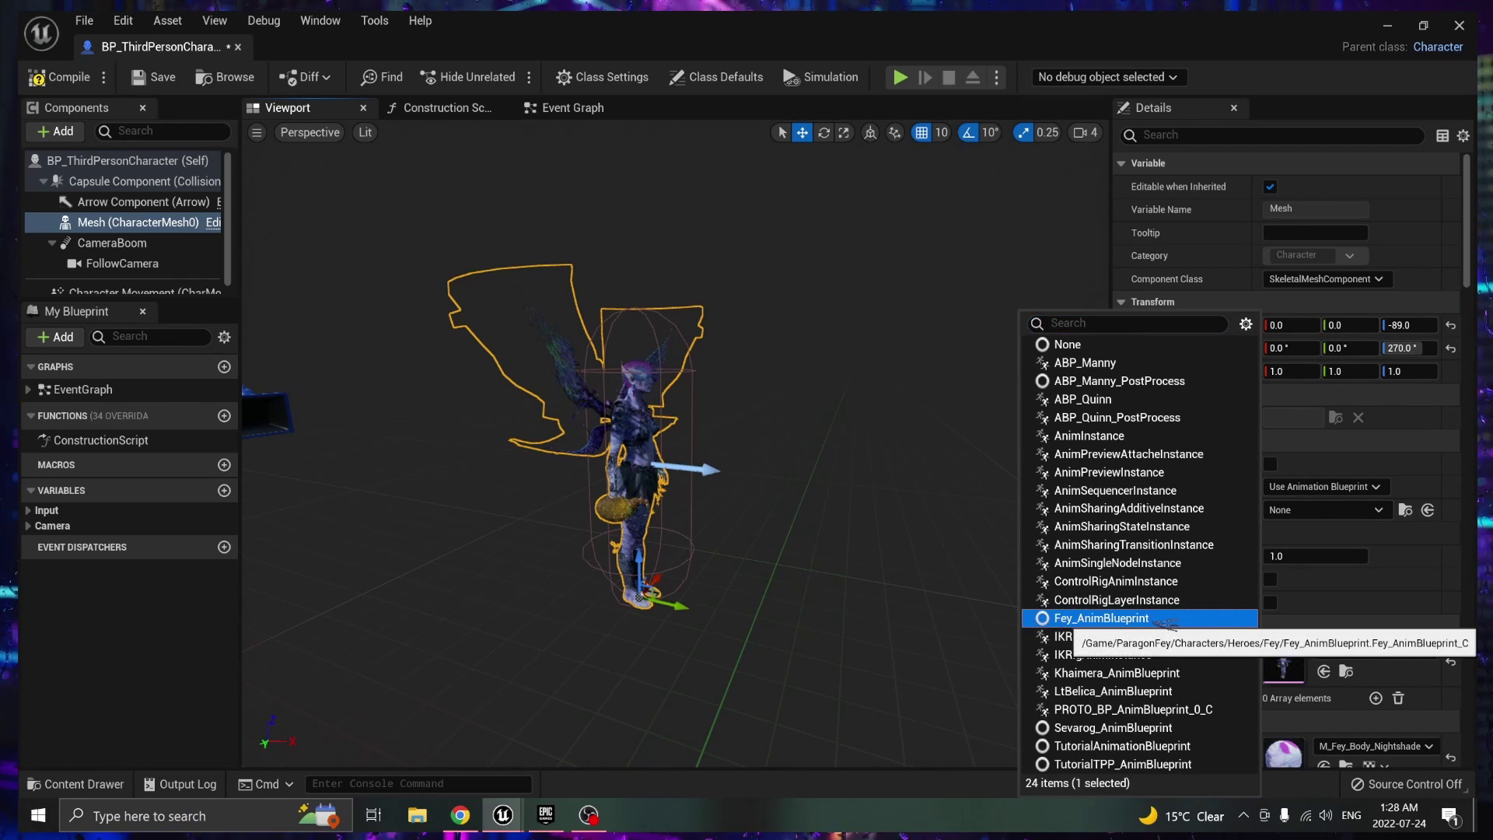
left_click(1159, 619)
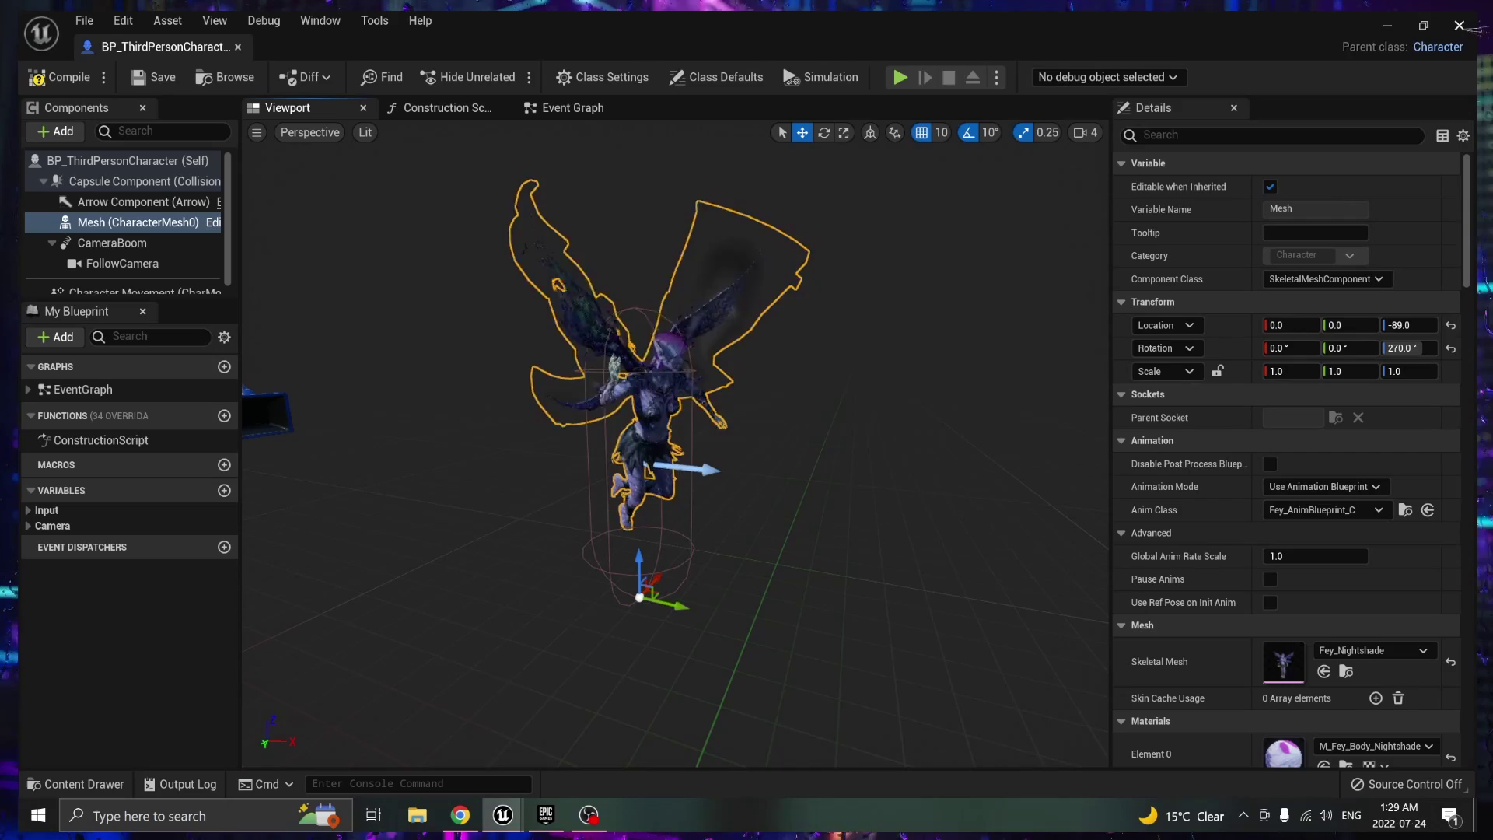
left_click(1460, 25)
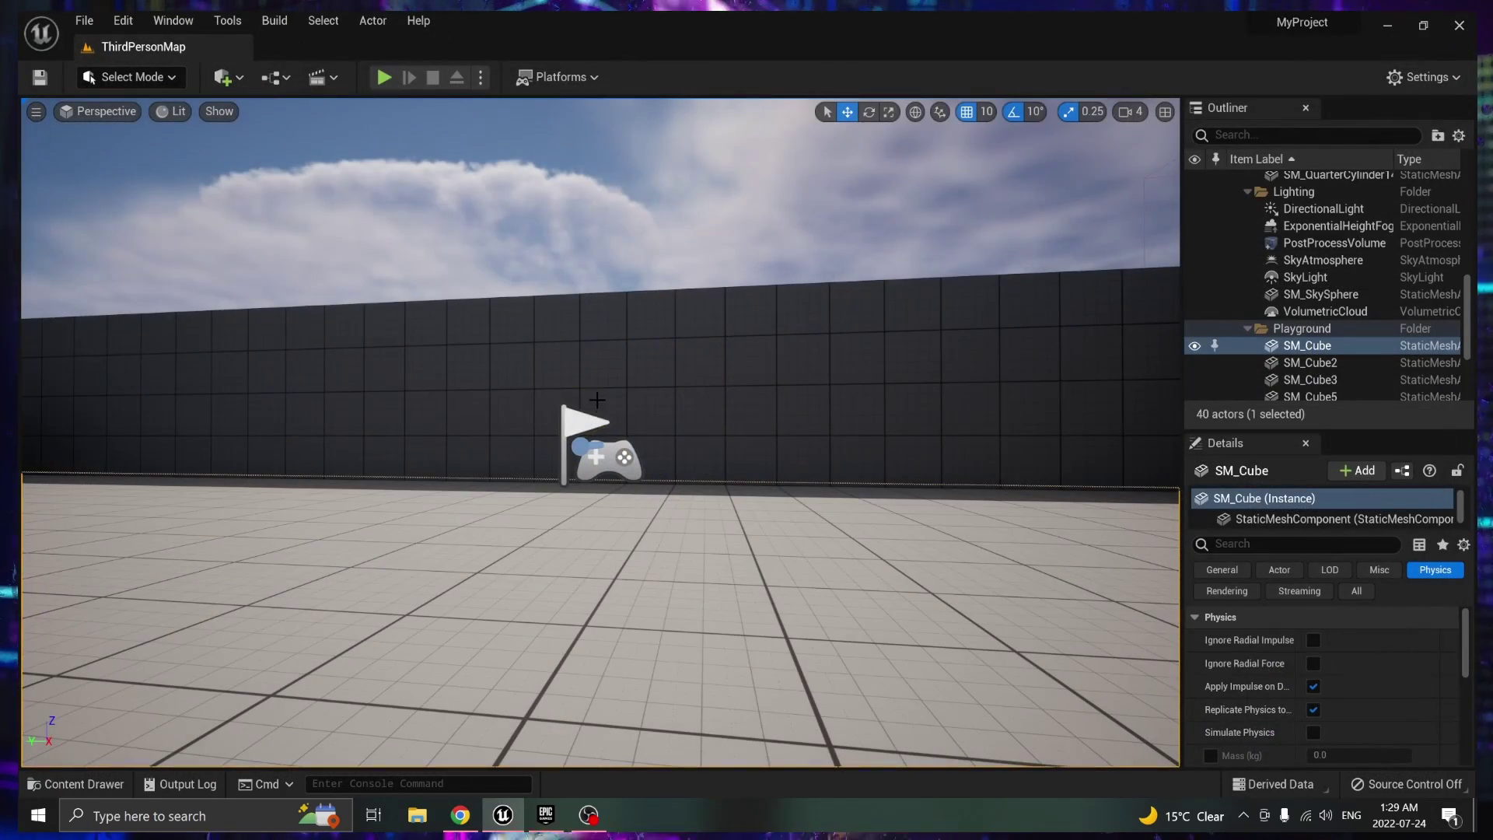
Play the level to test the Fey character's running and jumping animations, and stop the session.
left_click(384, 77)
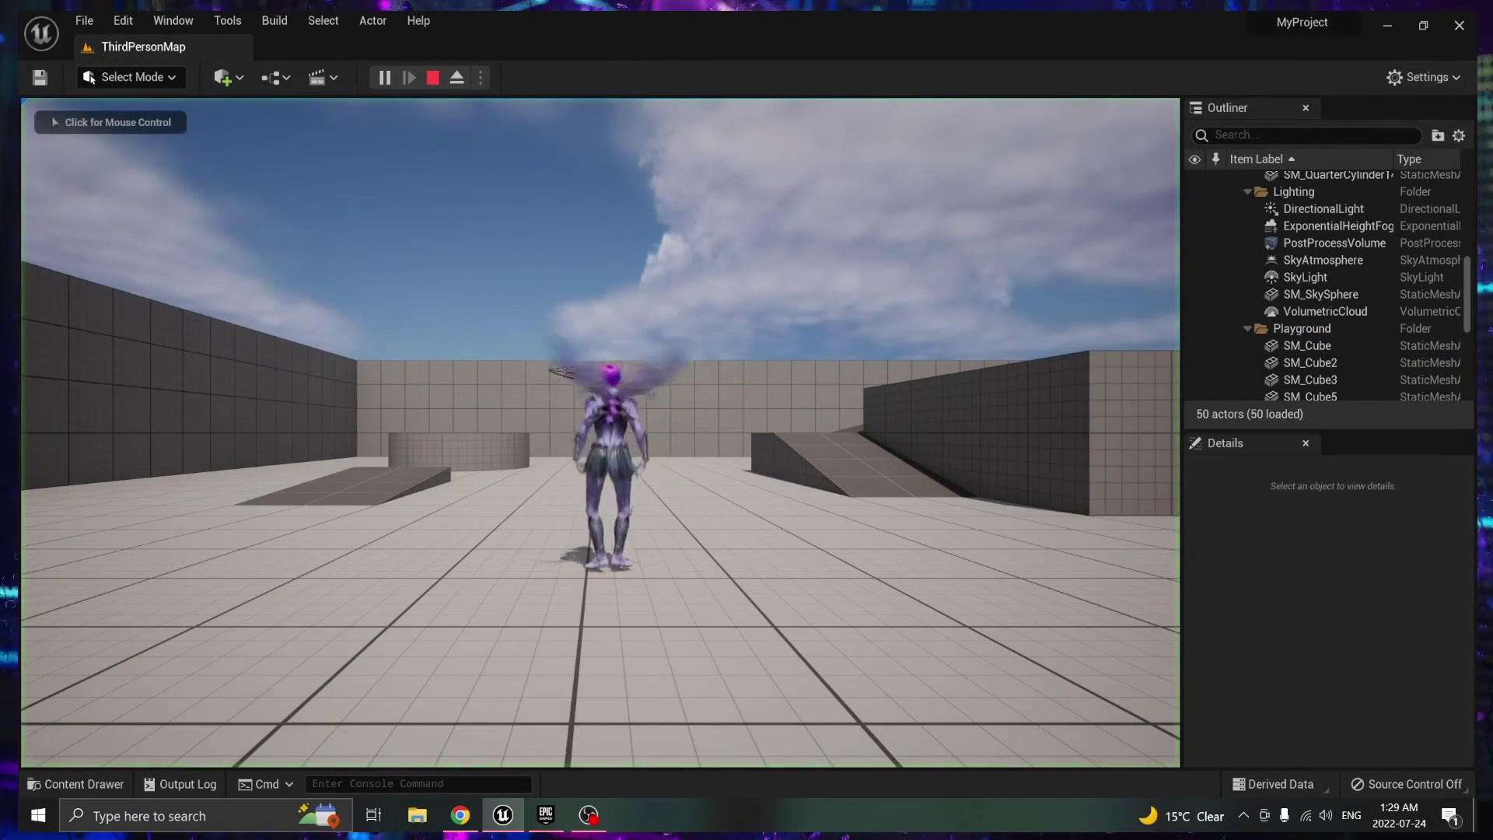
left_click(894, 470)
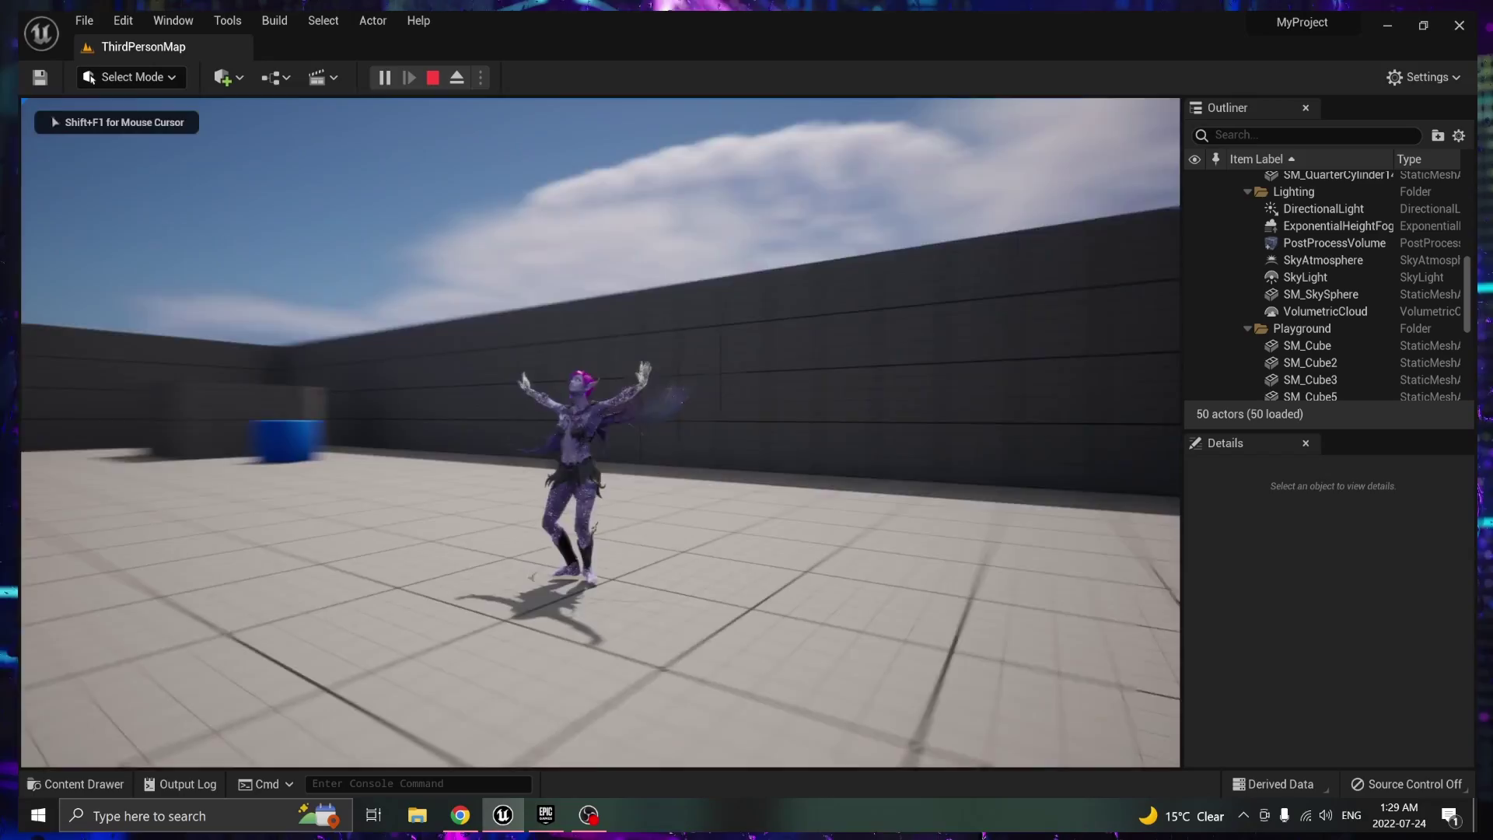
key("space")
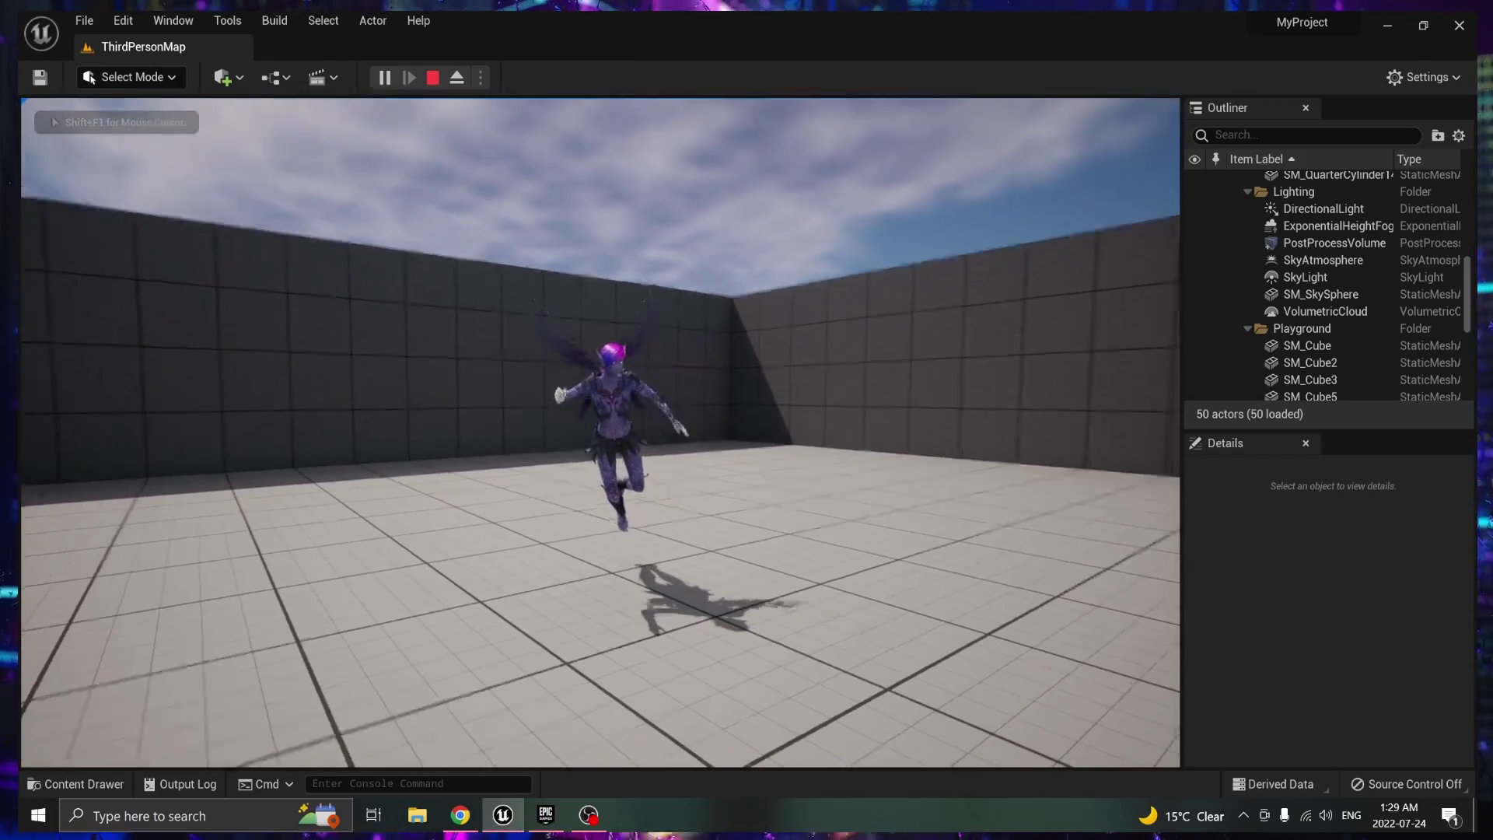
key("space")
key("w")
key("space")
key("space")
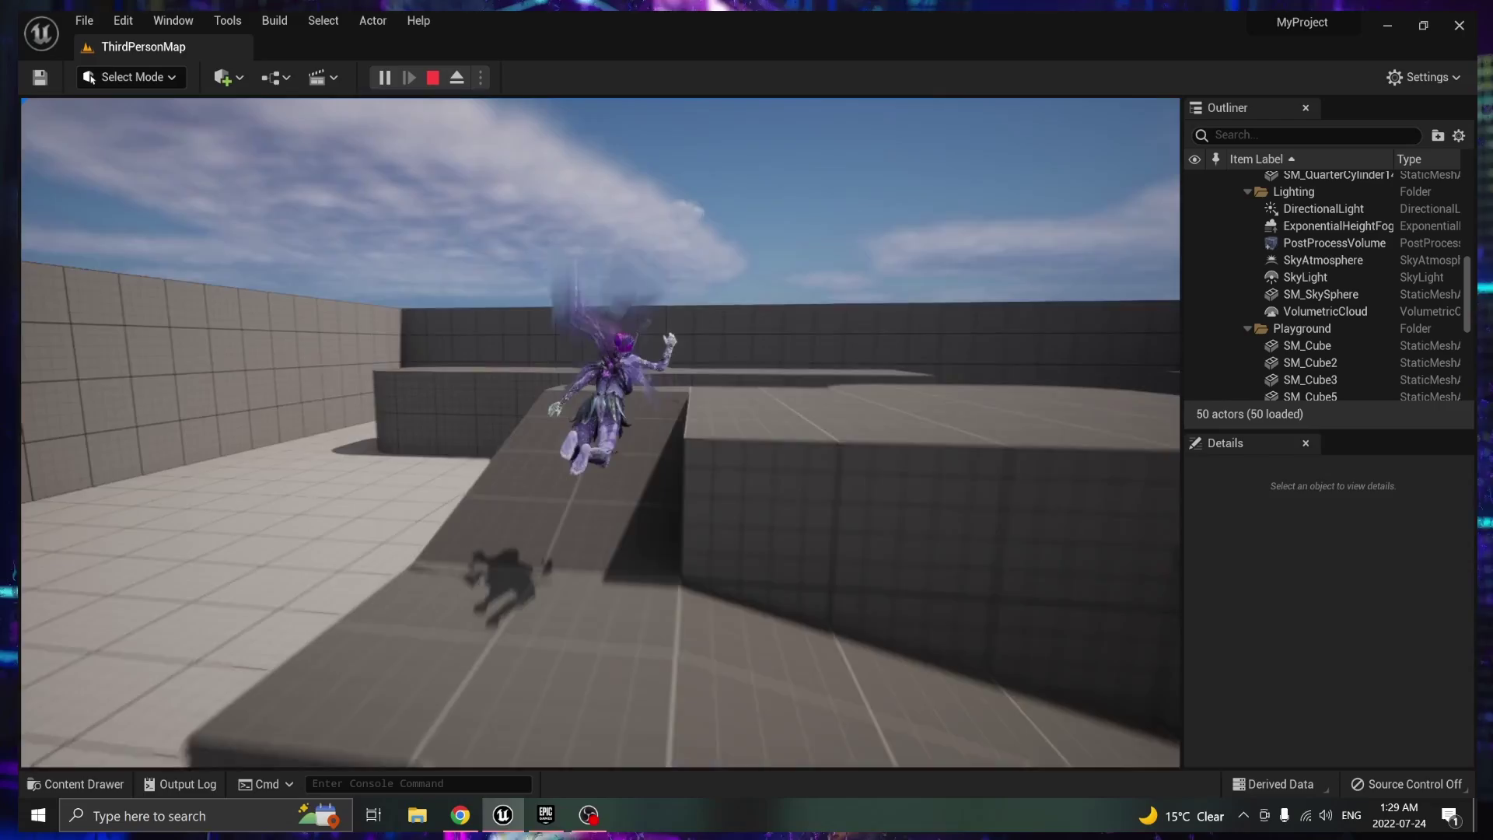
key("space")
key("space")
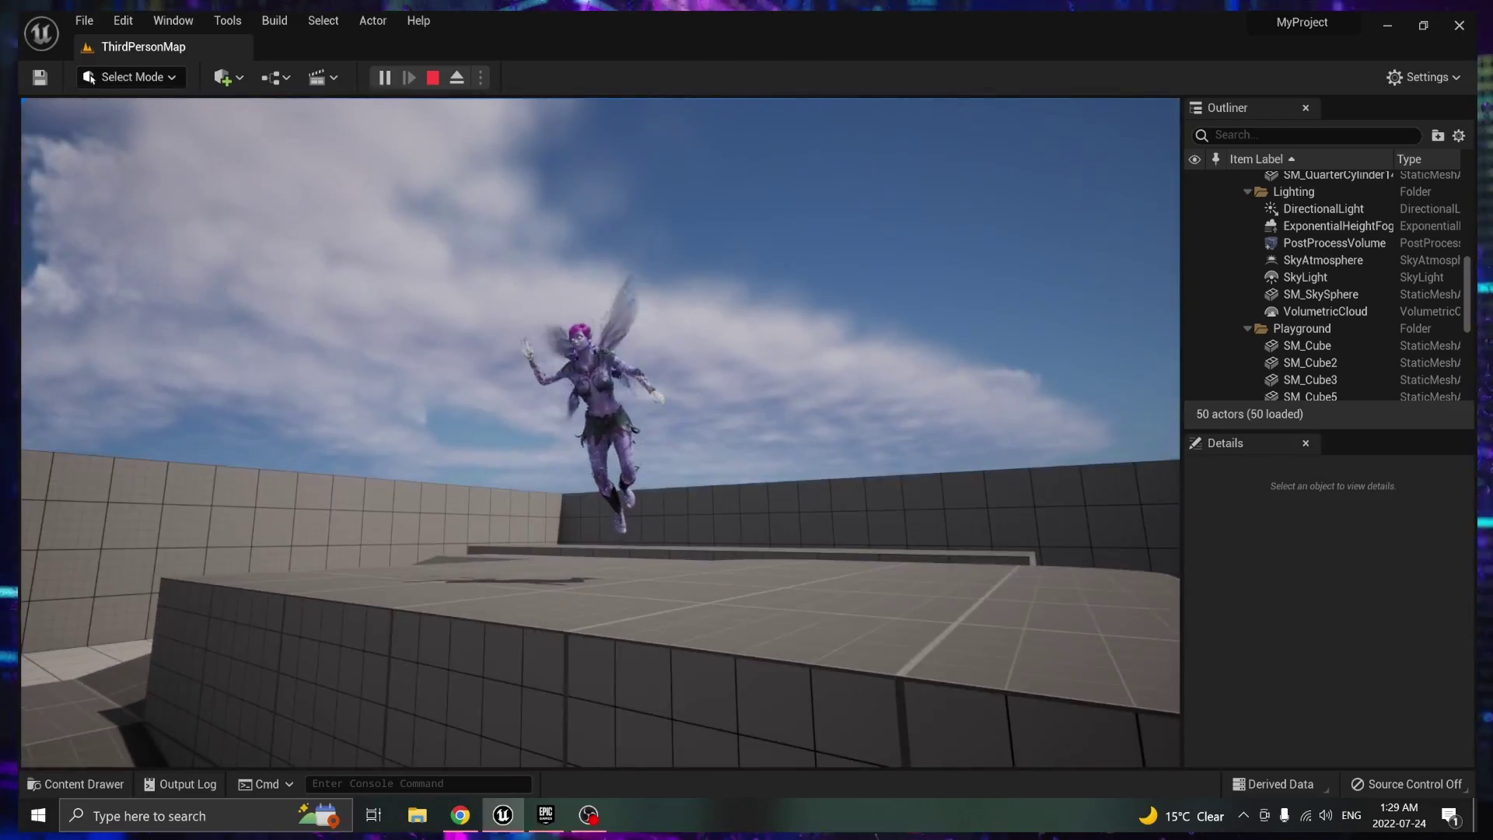
key("Escape")
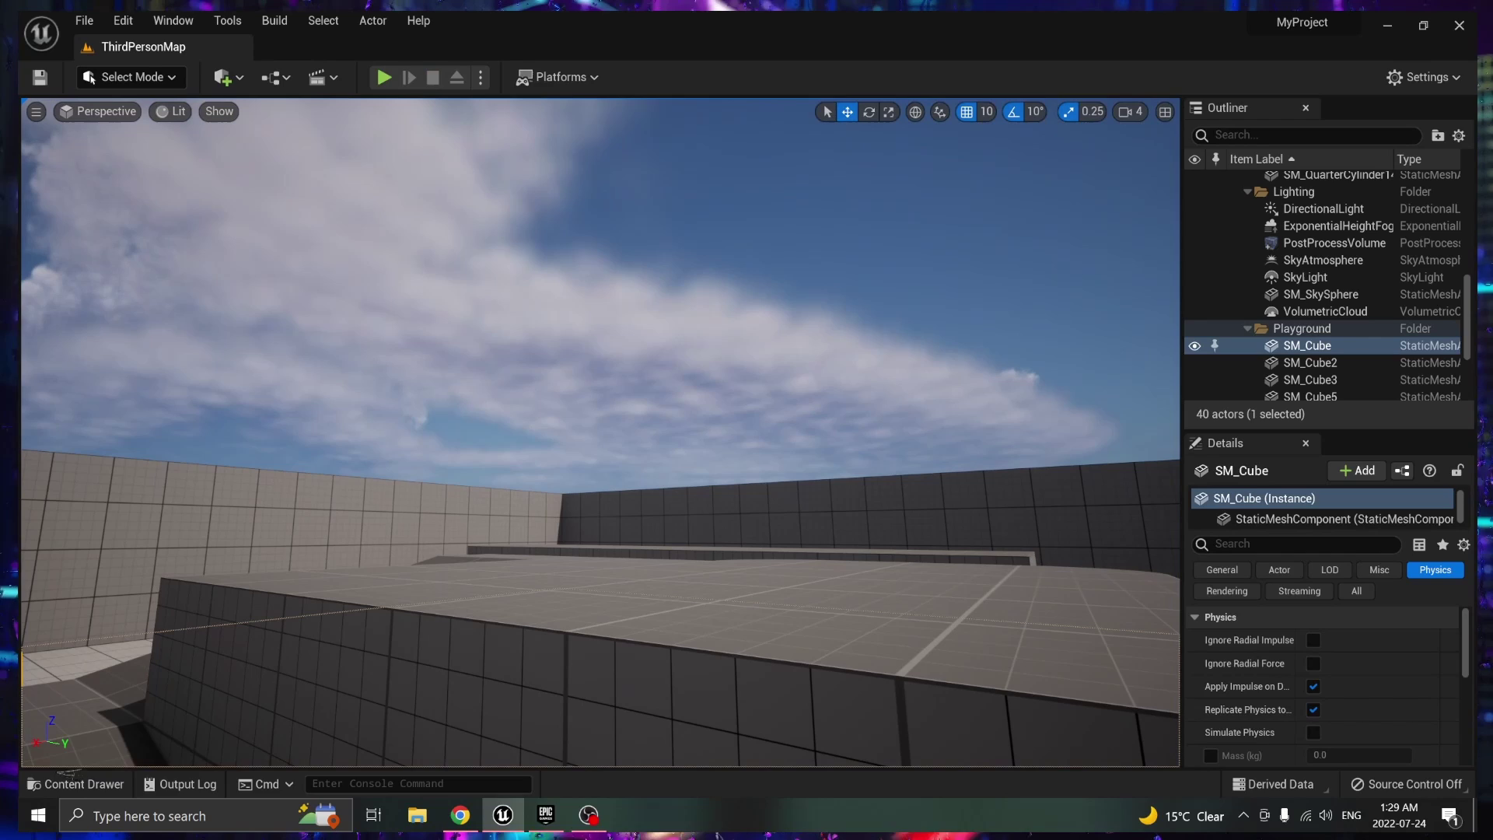
Reopen BP_ThirdPersonCharacter from the project content and select the Fey mesh in the blueprint viewport.
left_click(72, 783)
double_click(323, 643)
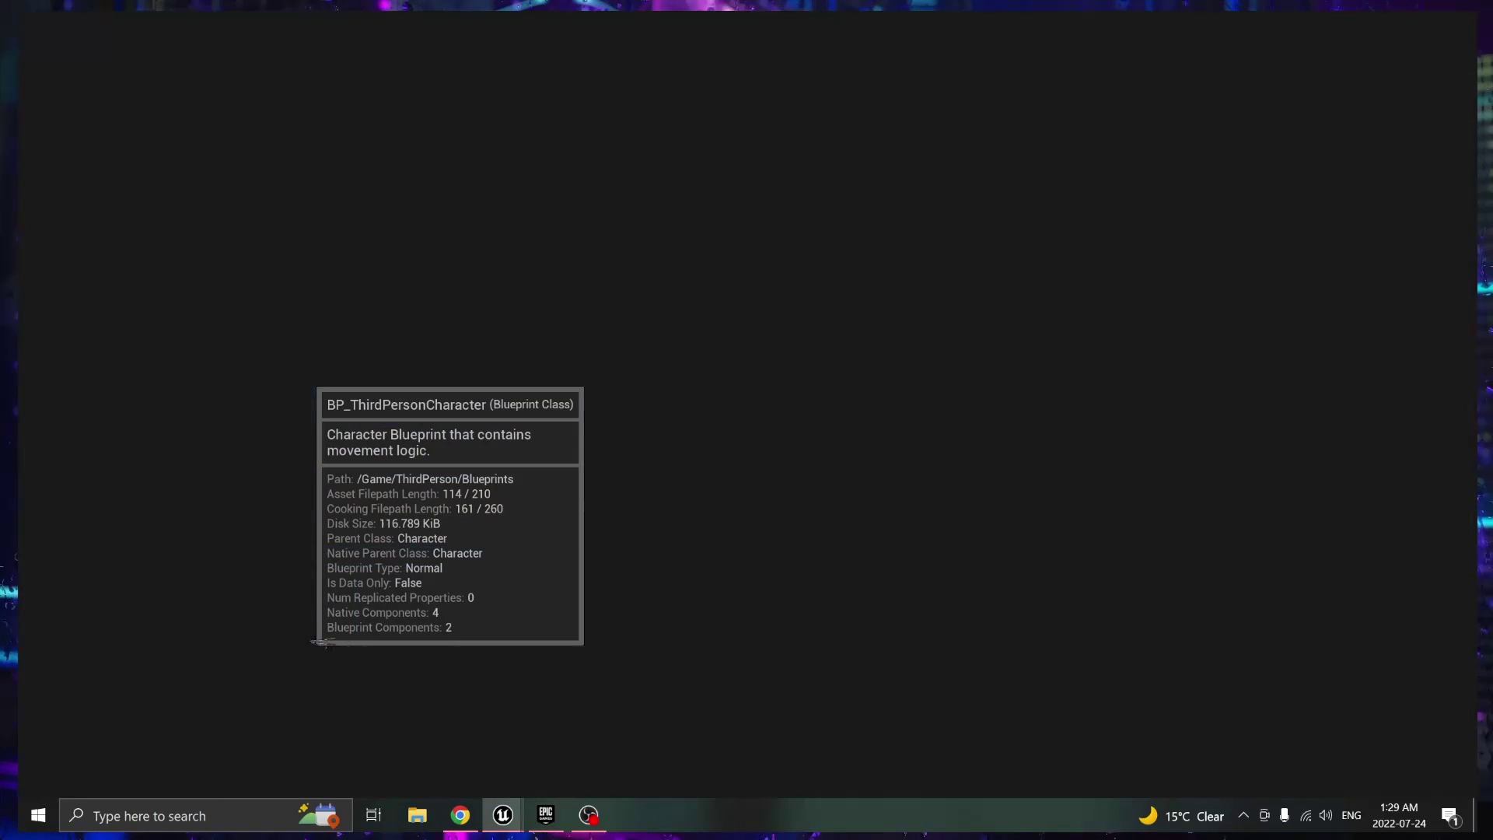
left_click(280, 107)
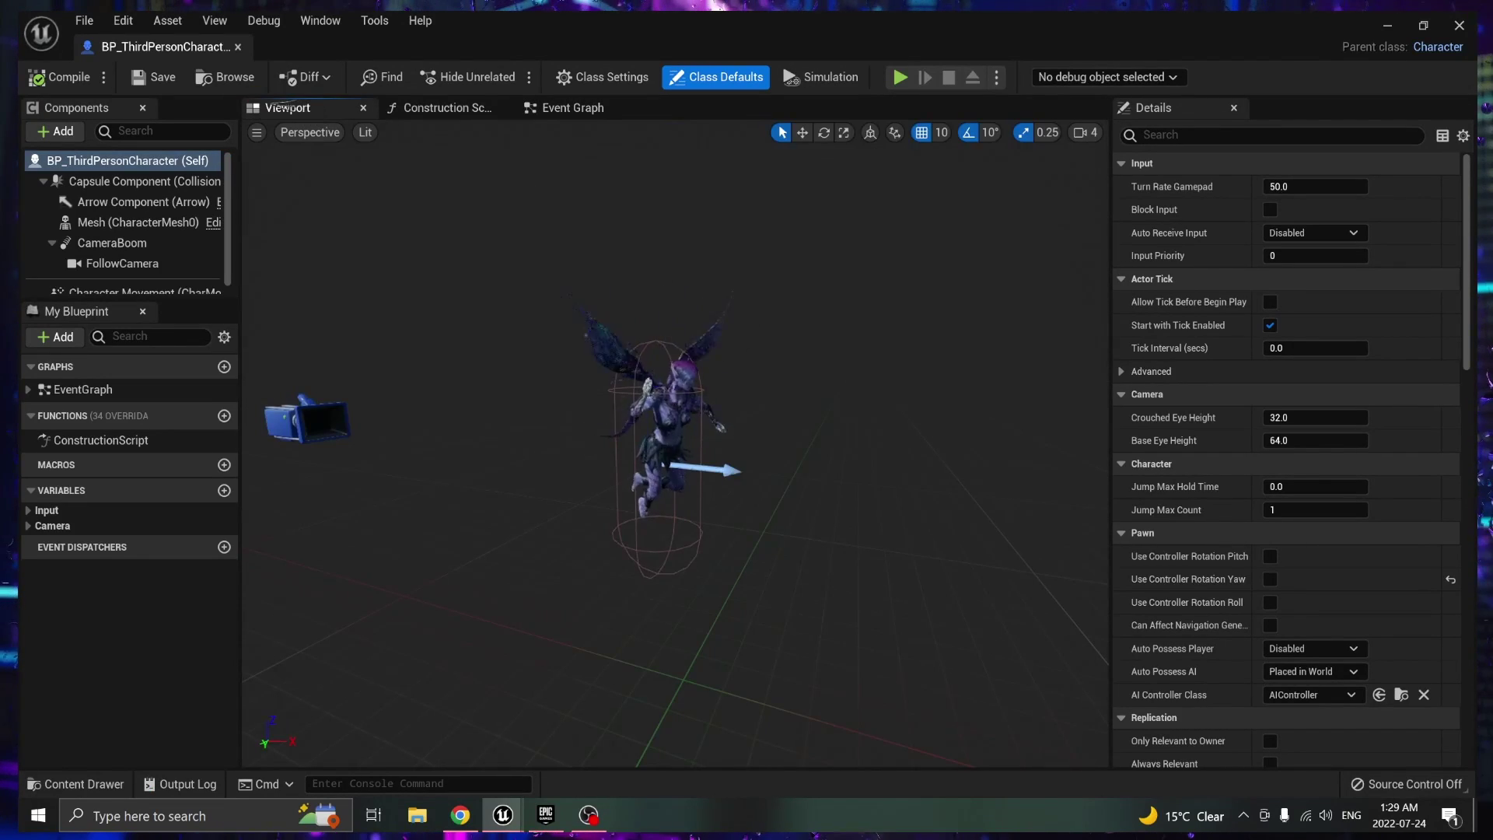
left_click(681, 412)
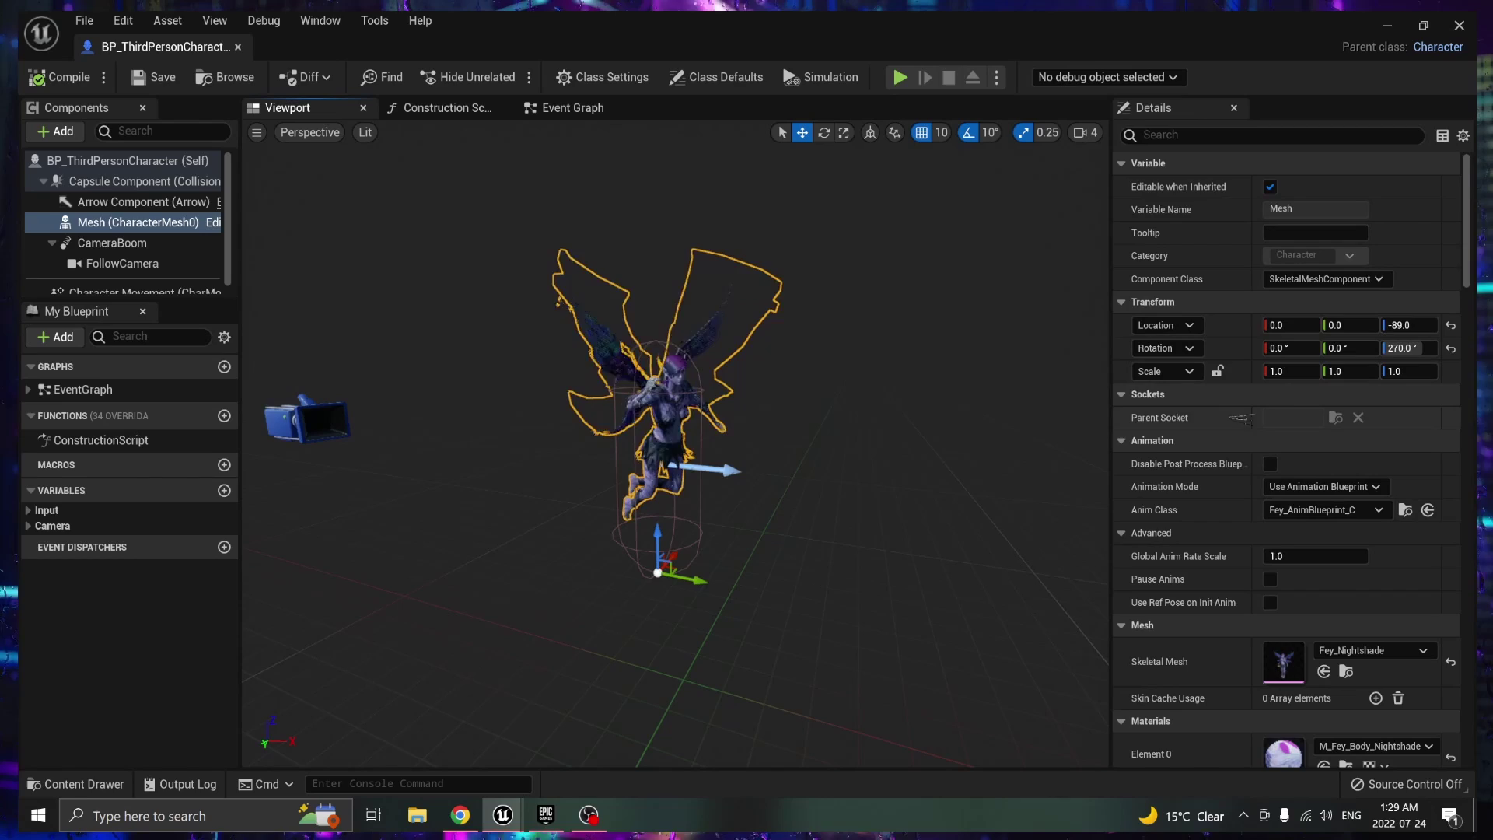
Set the mesh's Skeletal Mesh to Belica_PolarStrike and its Anim Class to LtBelica_AnimBlueprint, and save and close the blueprint.
left_click(1357, 650)
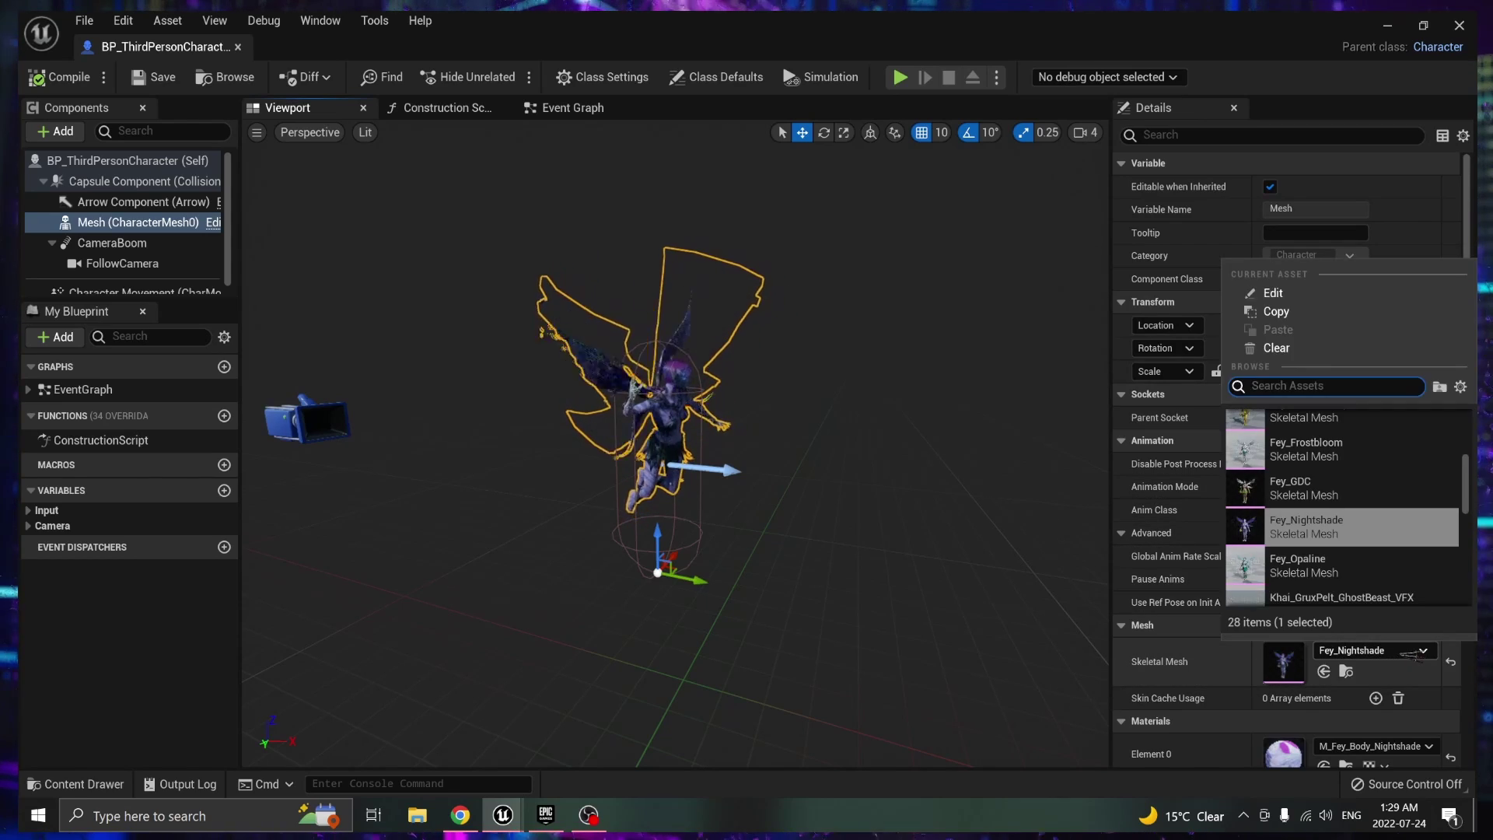
scroll(1400, 526, "up", 3)
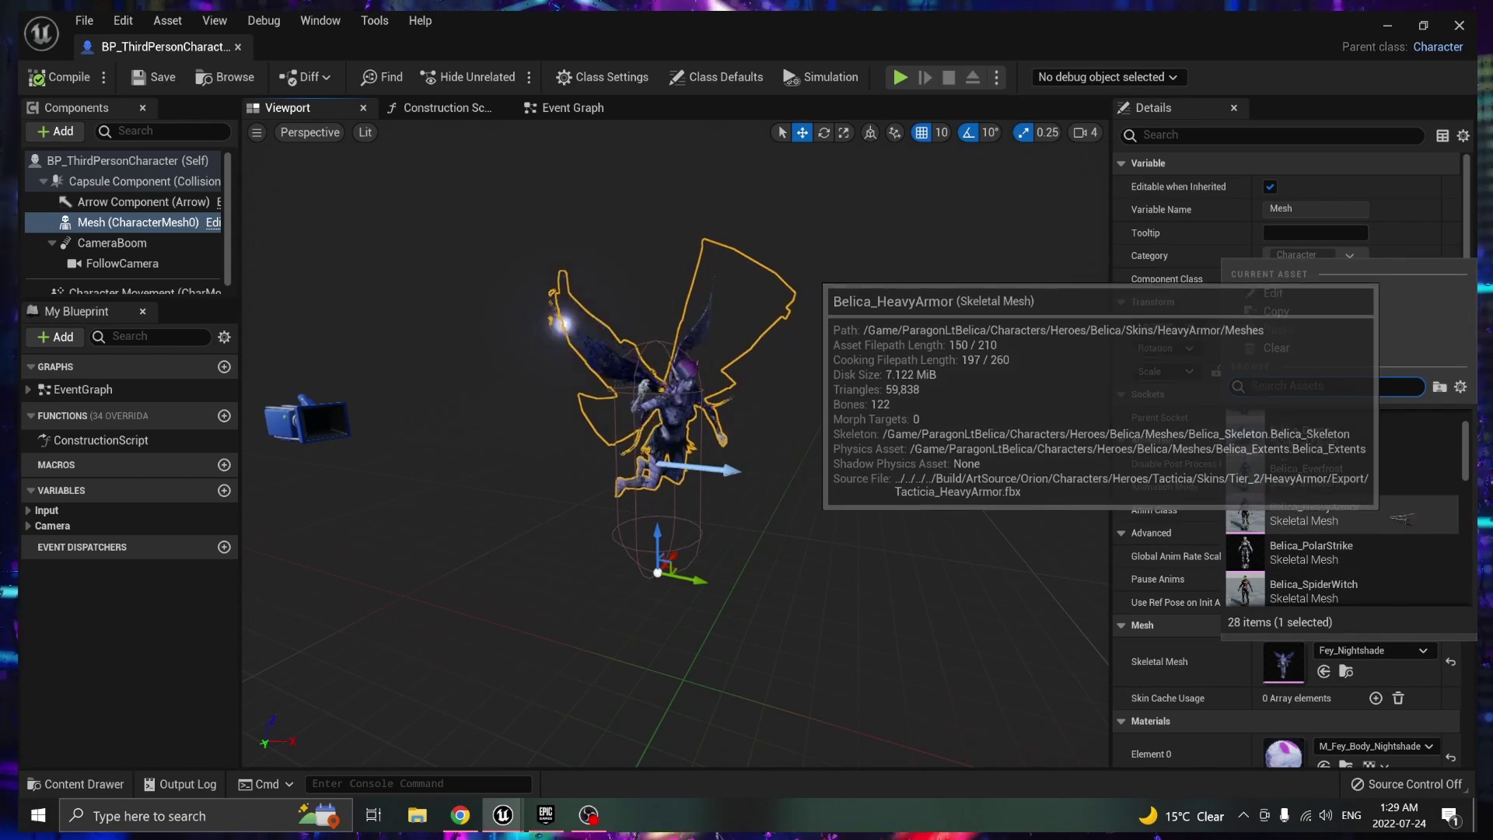
left_click(1369, 558)
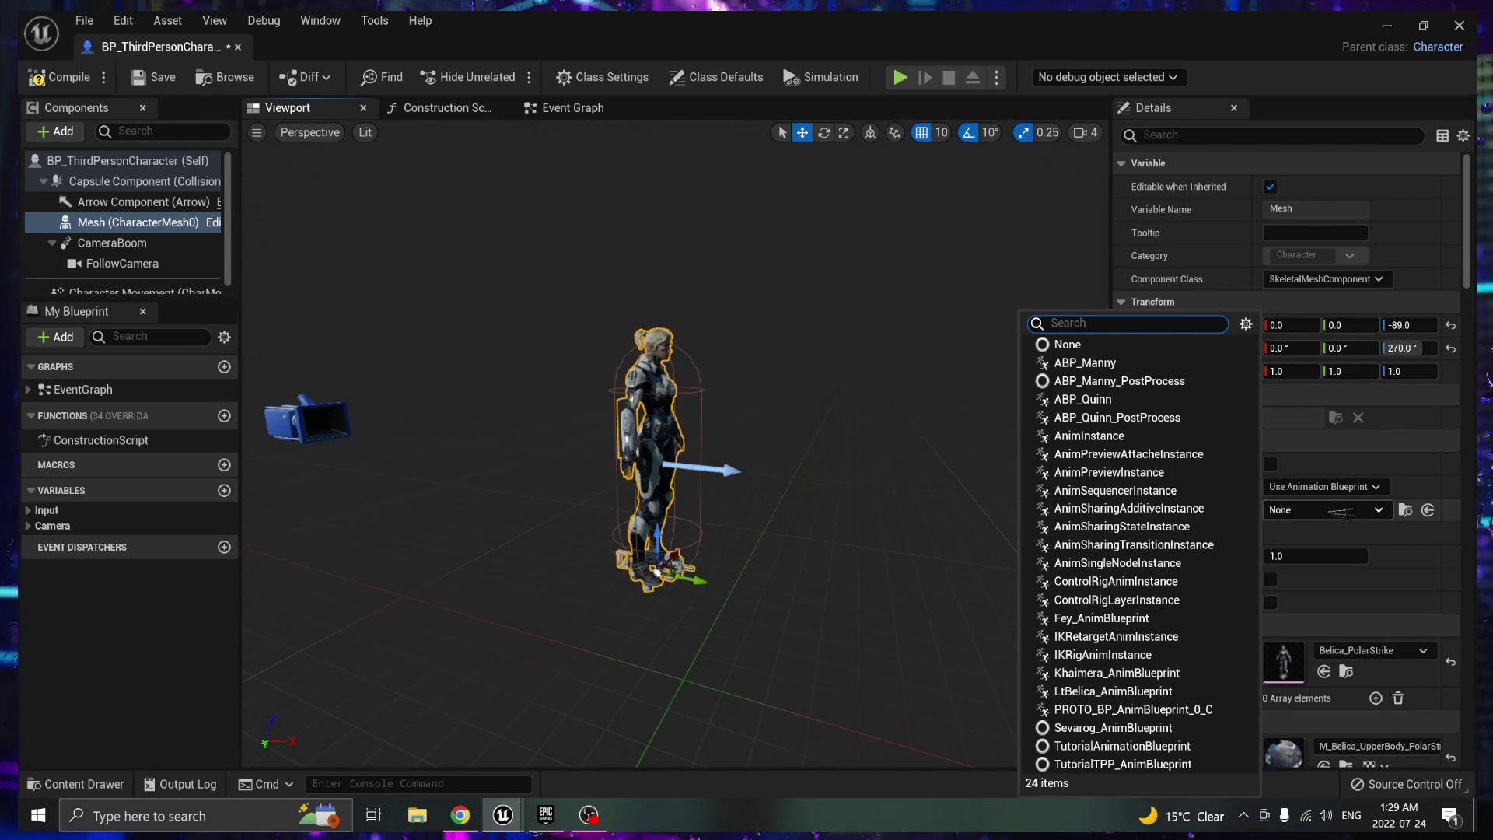
left_click(1151, 692)
left_click(163, 78)
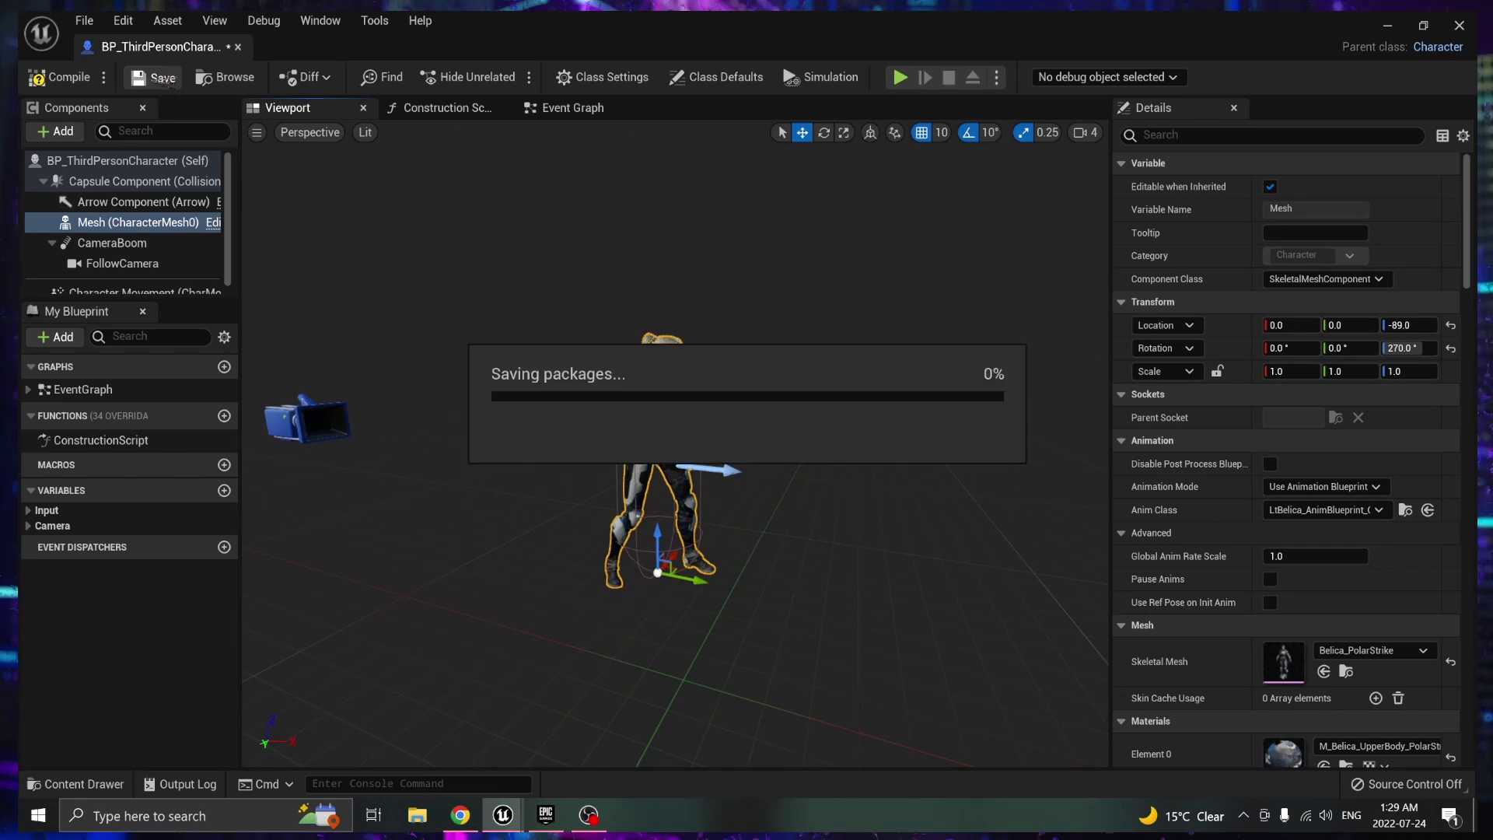
left_click(1460, 25)
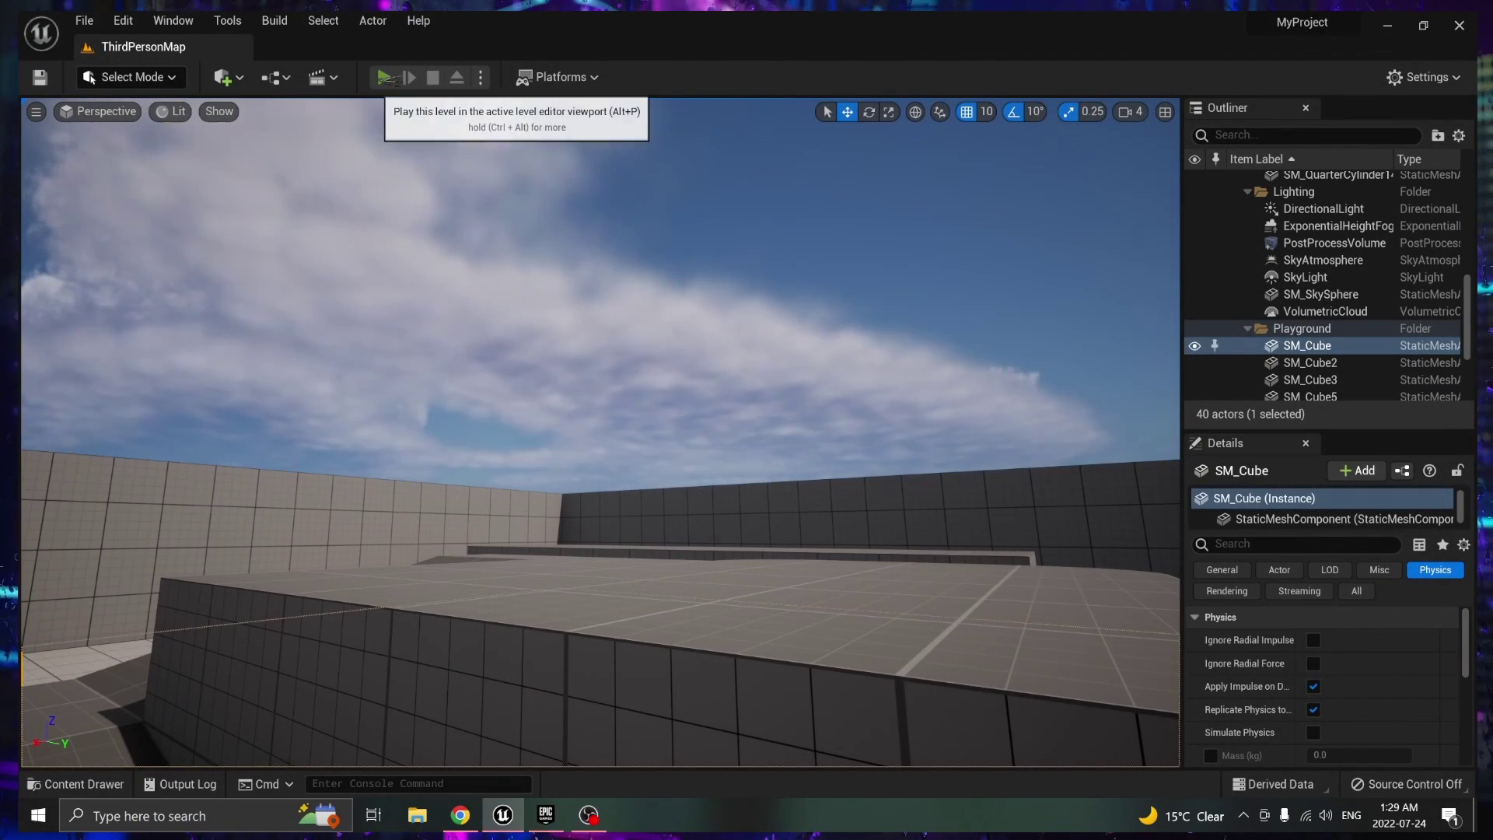
Play the level and test the Belica character by running and jumping around the floor and ramps.
left_click(384, 77)
left_click(936, 472)
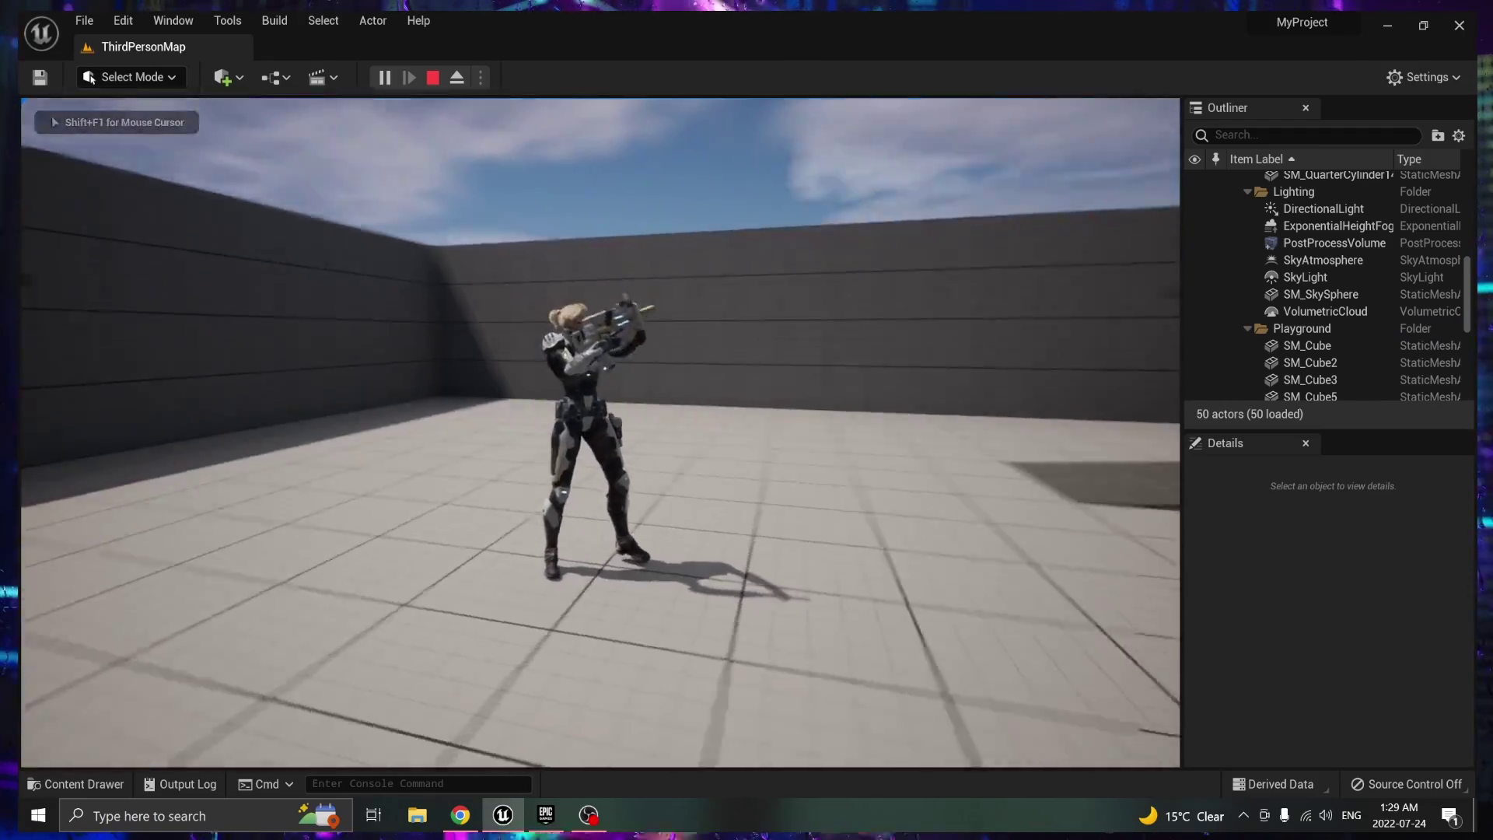
key("w")
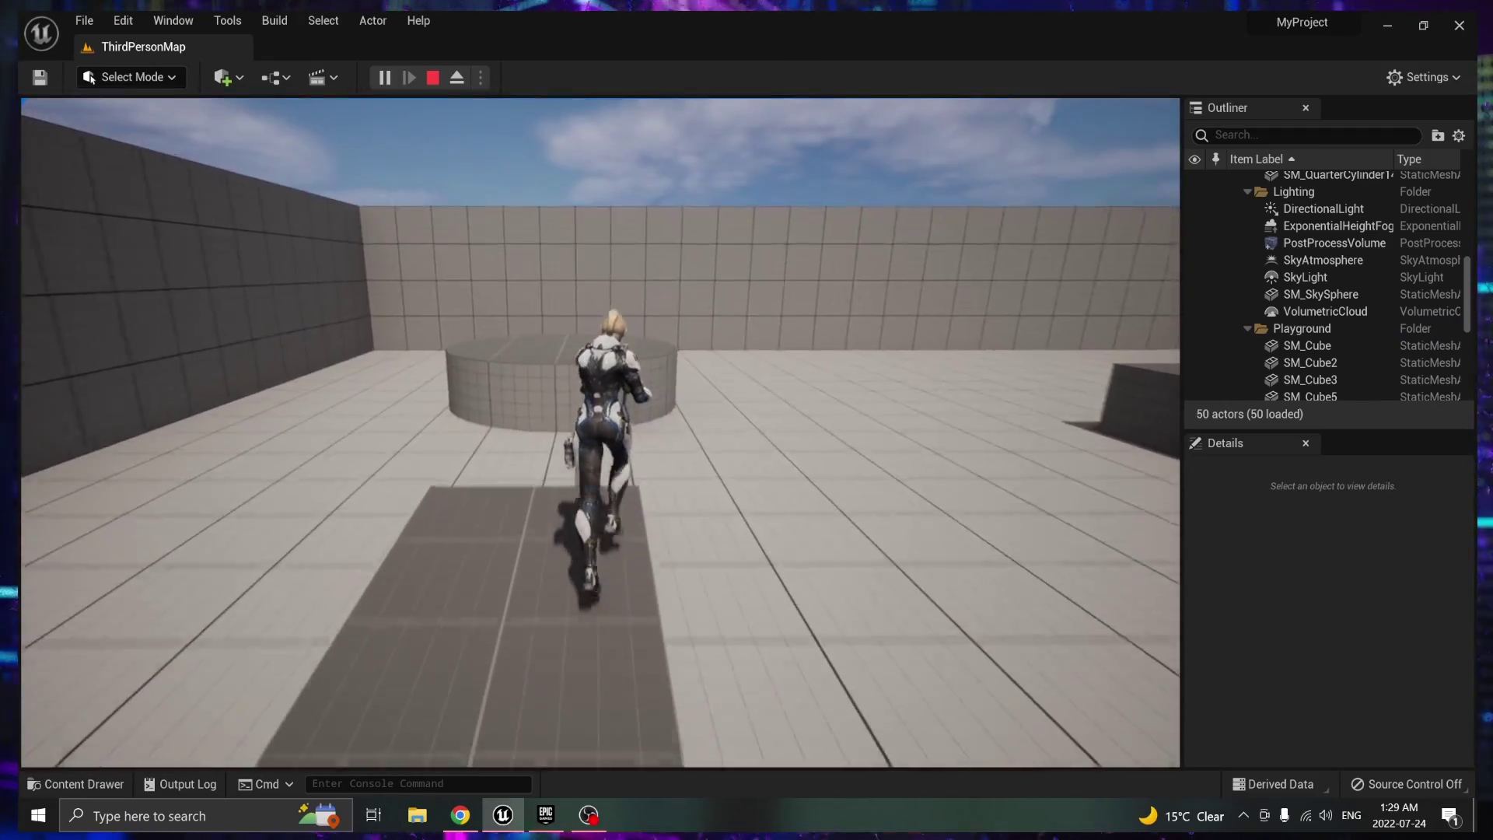
key("space")
key("space")
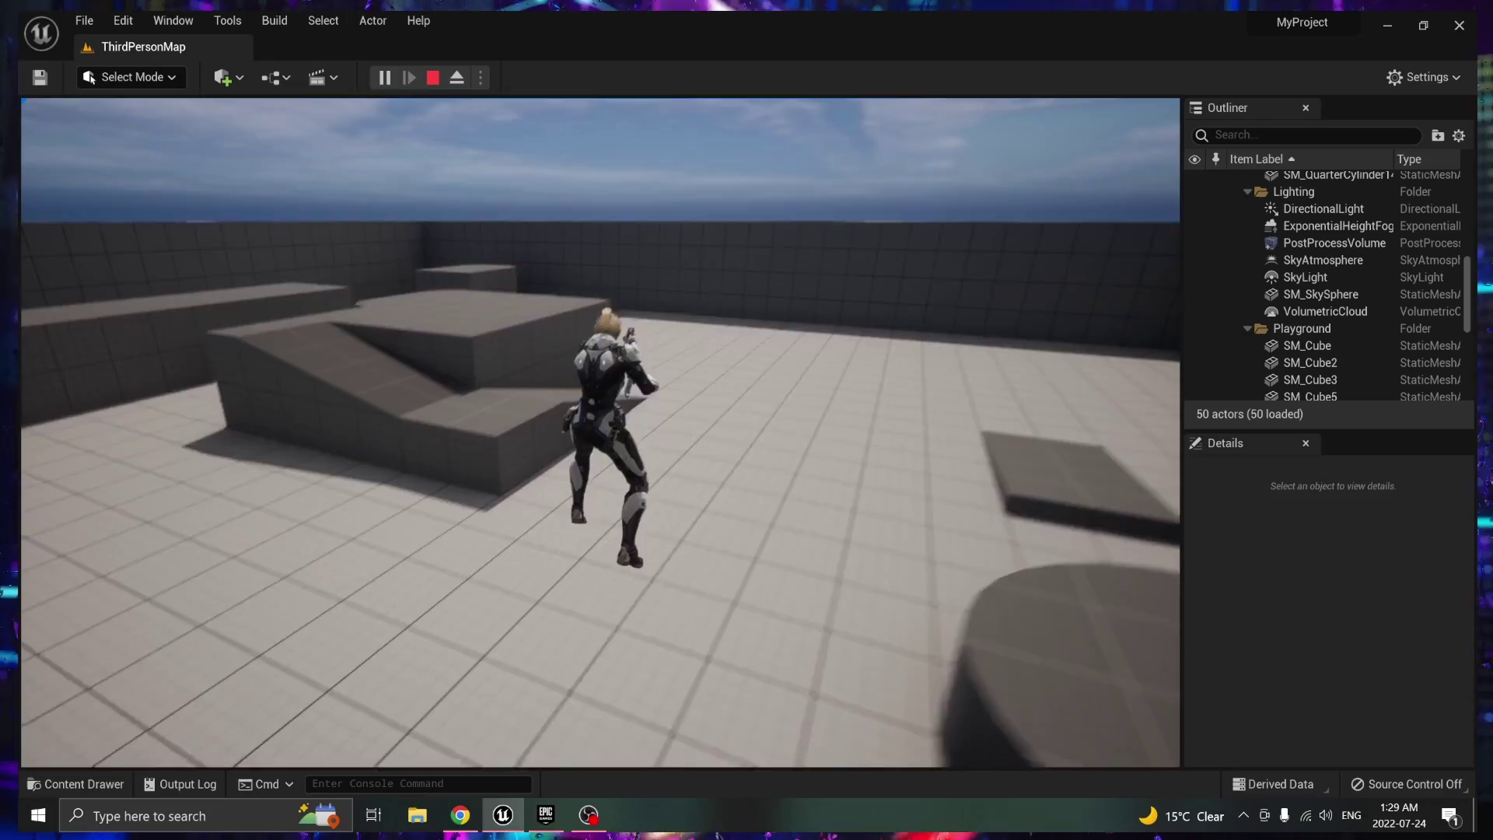
key("space")
key("space")
key("w")
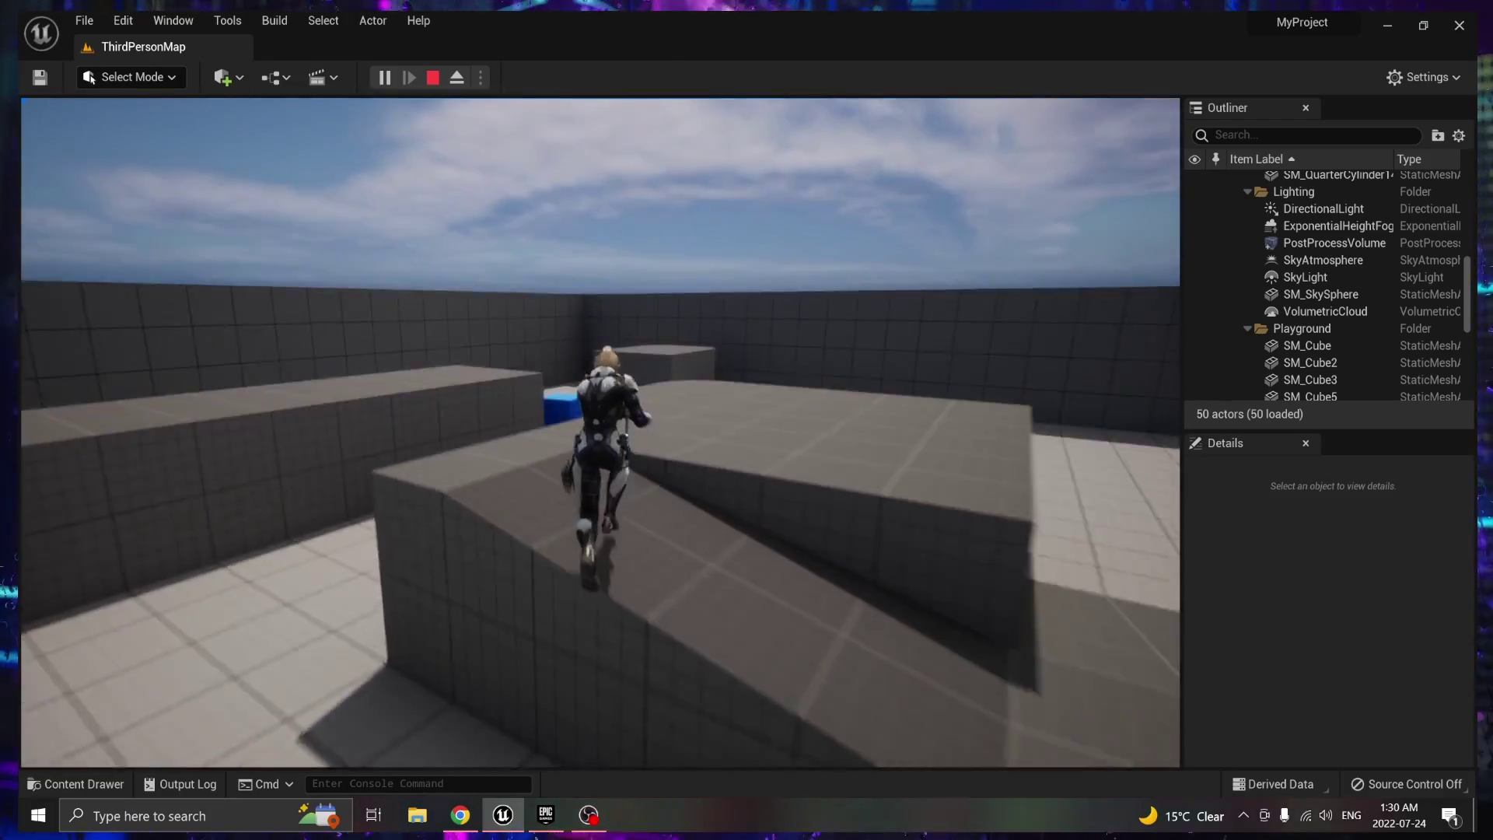
key("space")
key("w")
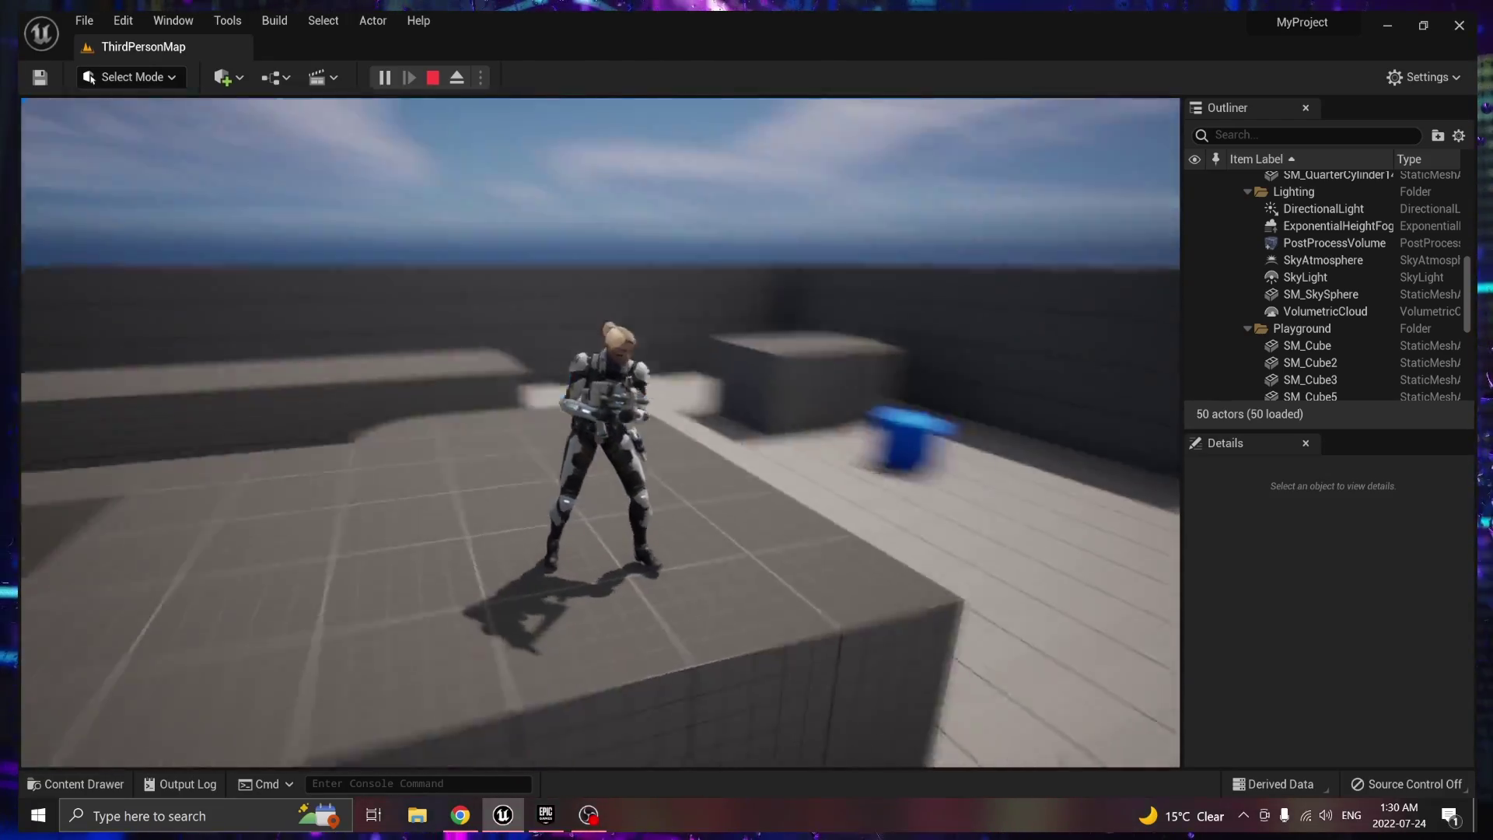